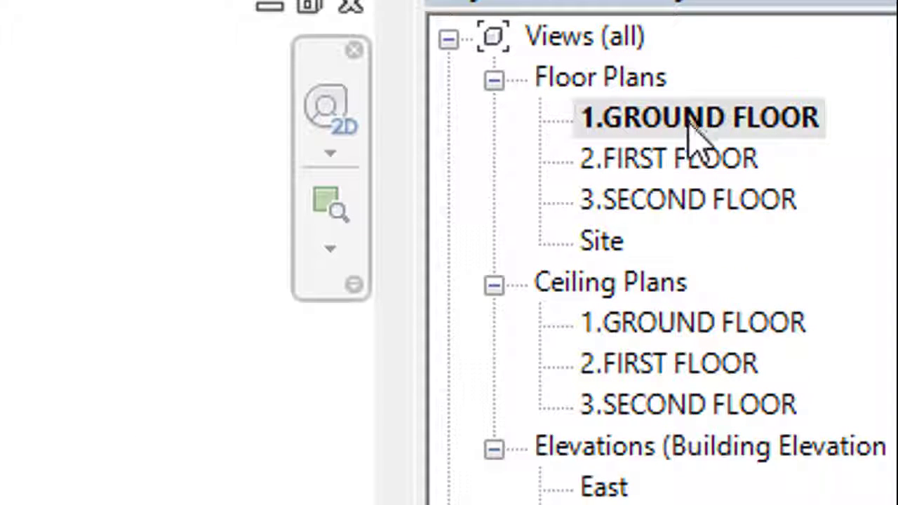
Open the 1.GROUND FLOOR floor plan from the Project Browser's Floor Plans list
left_click(695, 119)
double_click(696, 119)
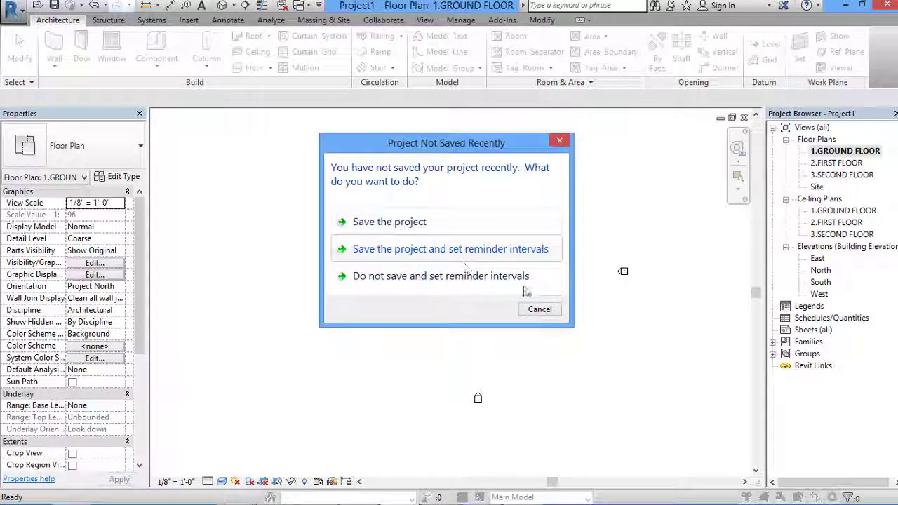
Dismiss the save reminder and draw horizontal grid line 1 across the plan with GR
left_click(539, 309)
key("g")
key("r")
left_click(406, 224)
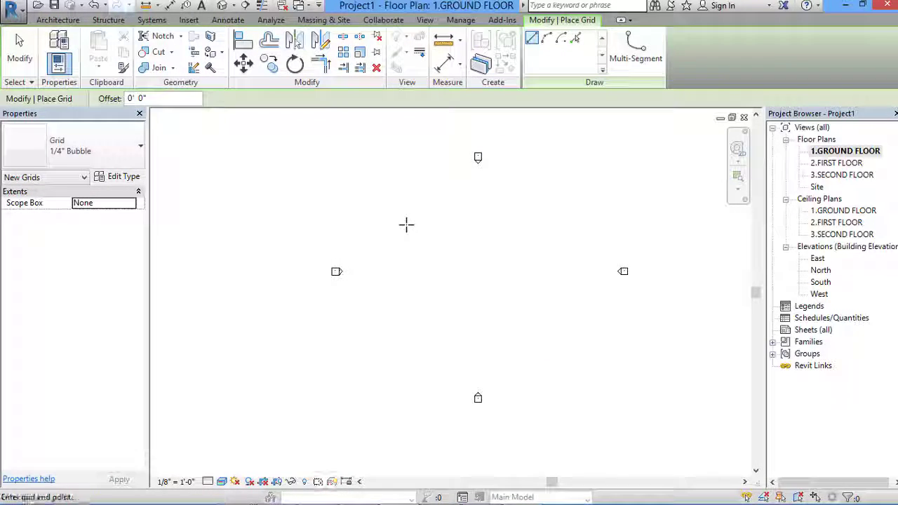
left_click(554, 223)
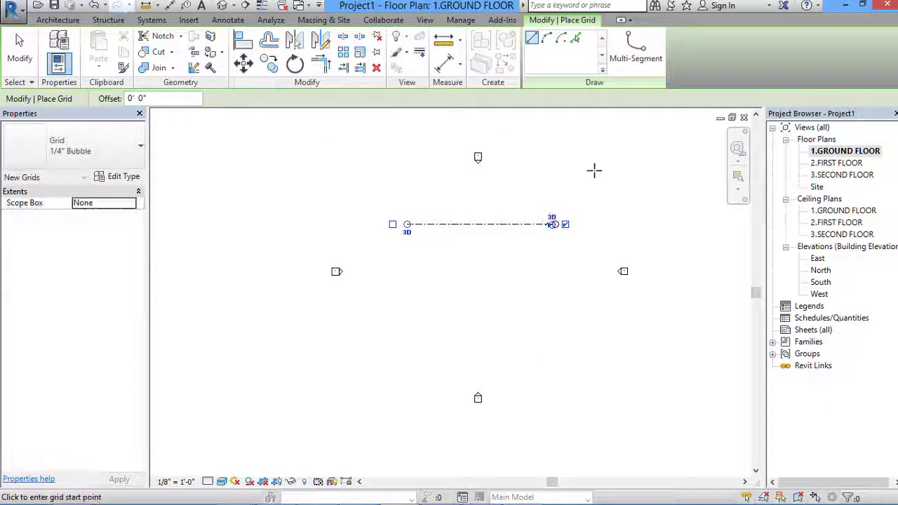
right_click(596, 172)
left_click(607, 177)
left_click(618, 180)
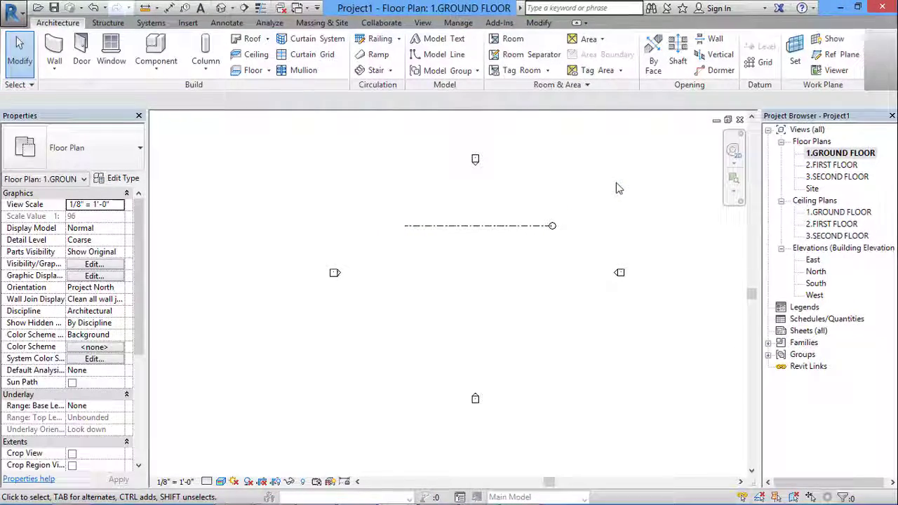
scroll(507, 232, "up", 5)
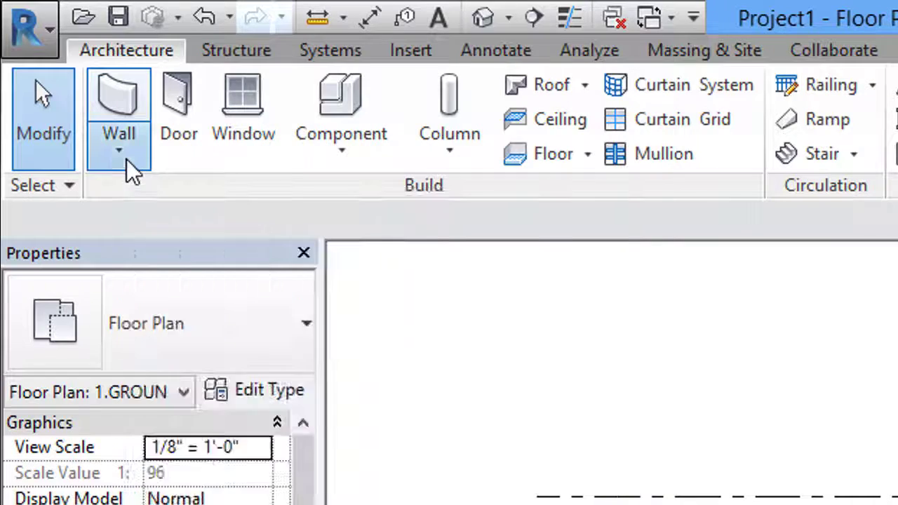
Start Wall: Architectural and open Edit Type for the Basic Wall Generic - 8" type
left_click(132, 171)
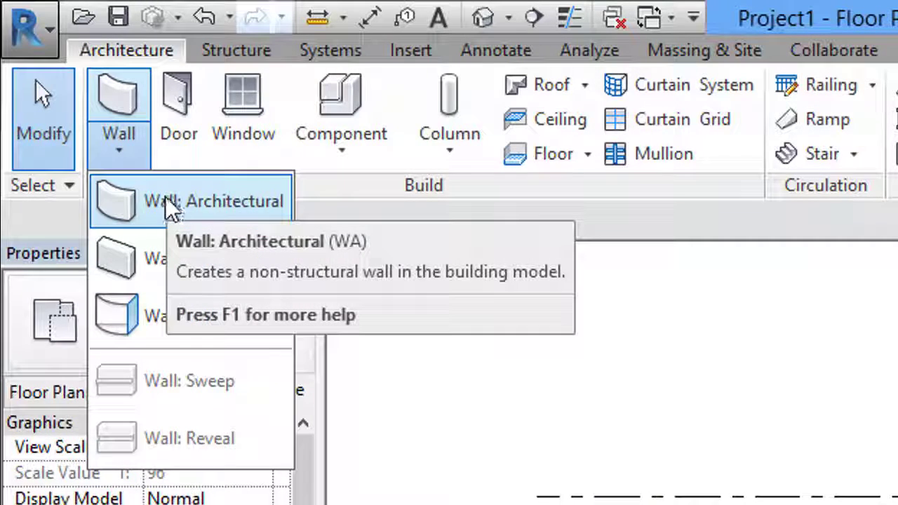
left_click(129, 212)
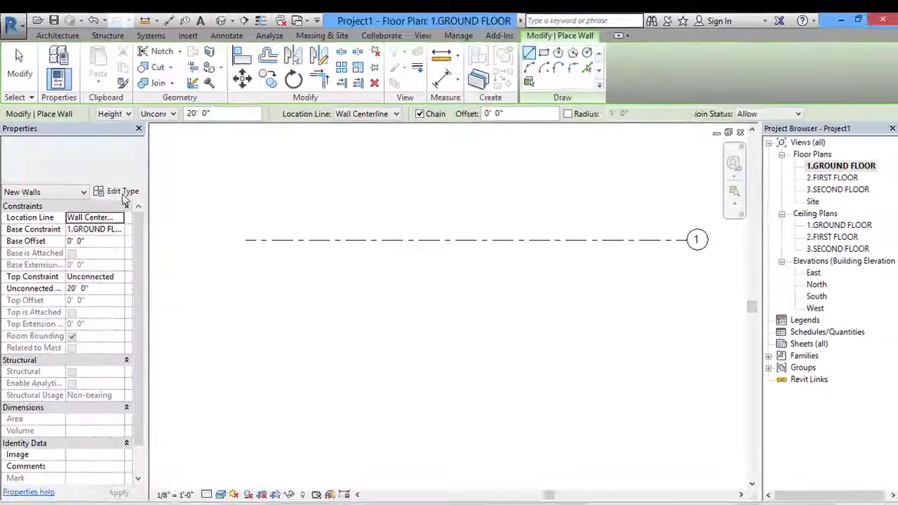
left_click(294, 178)
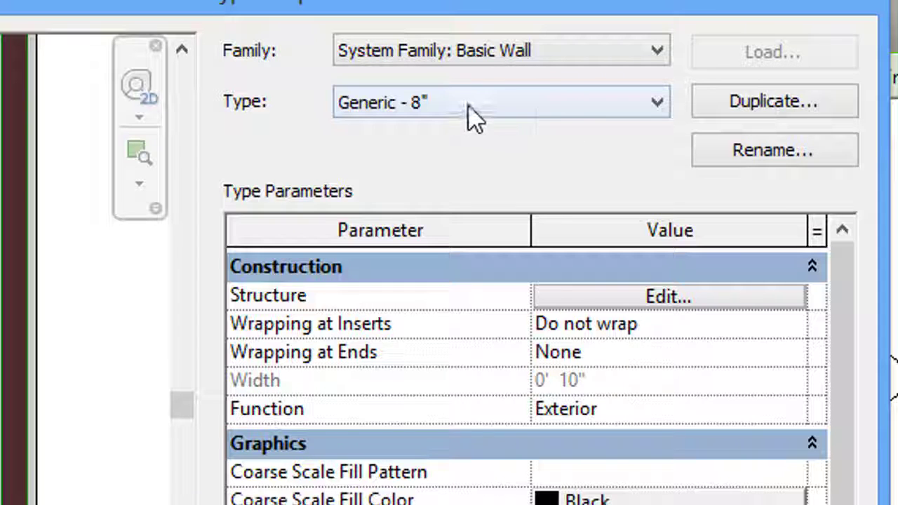
left_click(582, 102)
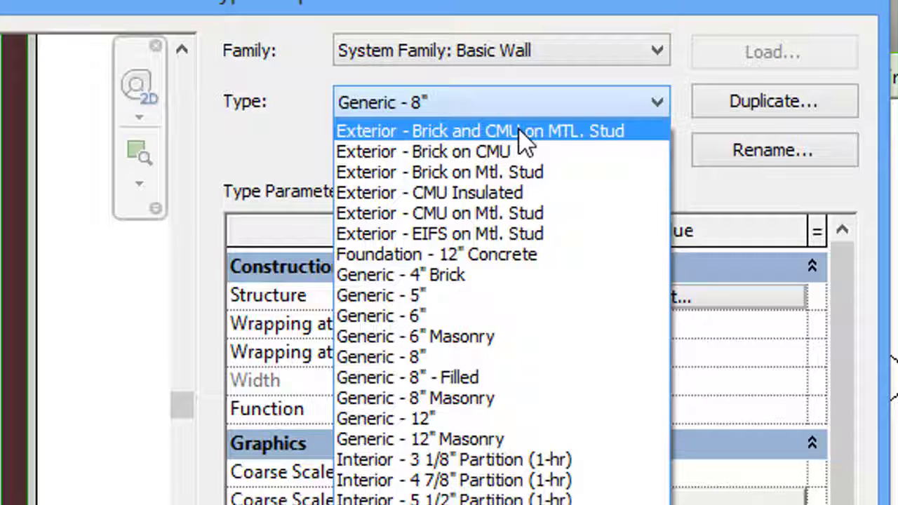
left_click(252, 167)
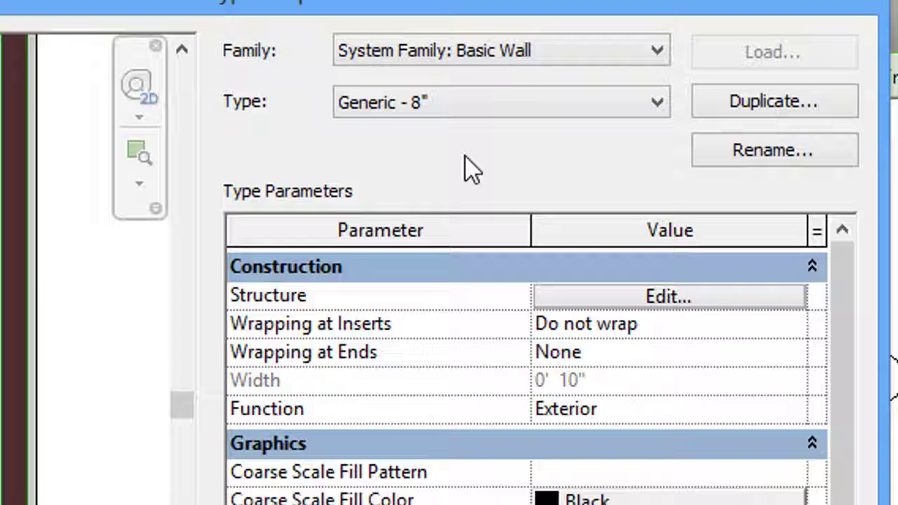
Open the Generic - 8" wall's structure and inspect its plaster and brick layers
left_click(659, 297)
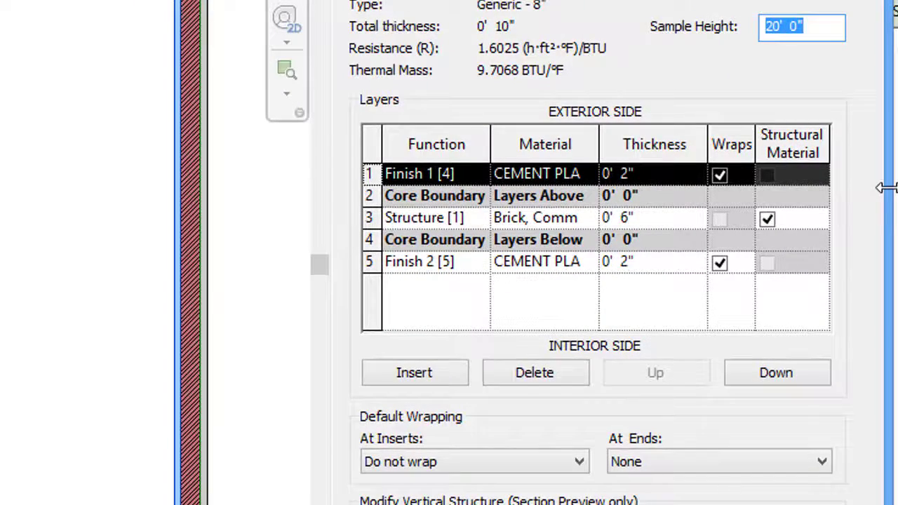
left_click_drag(882, 187, 897, 187)
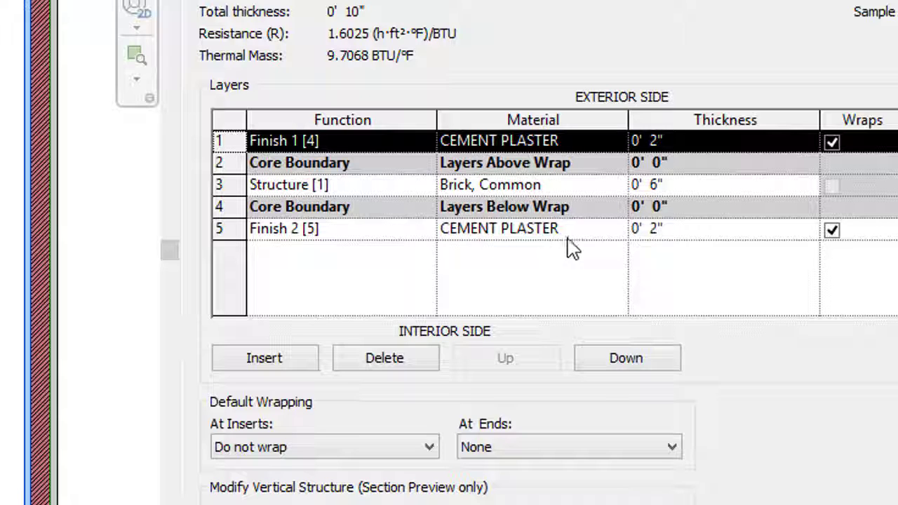
left_click(315, 144)
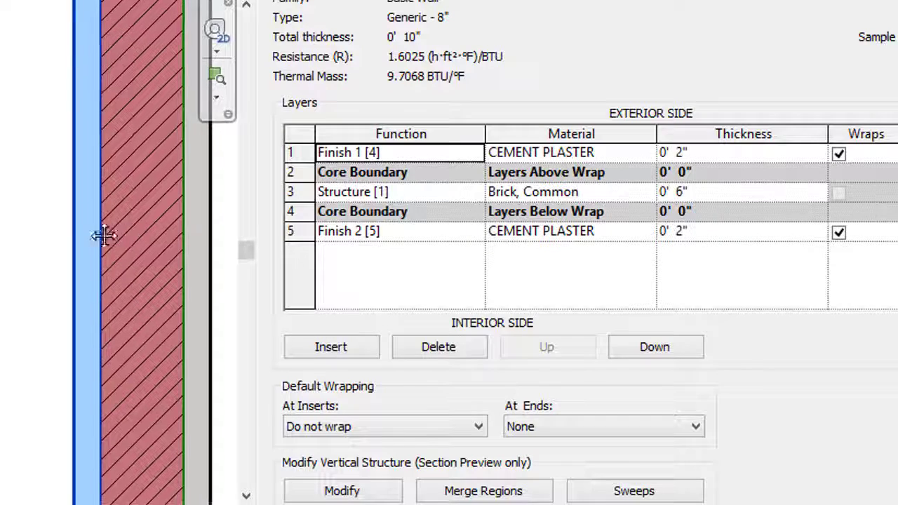
middle_click_drag(90, 236, 15, 209)
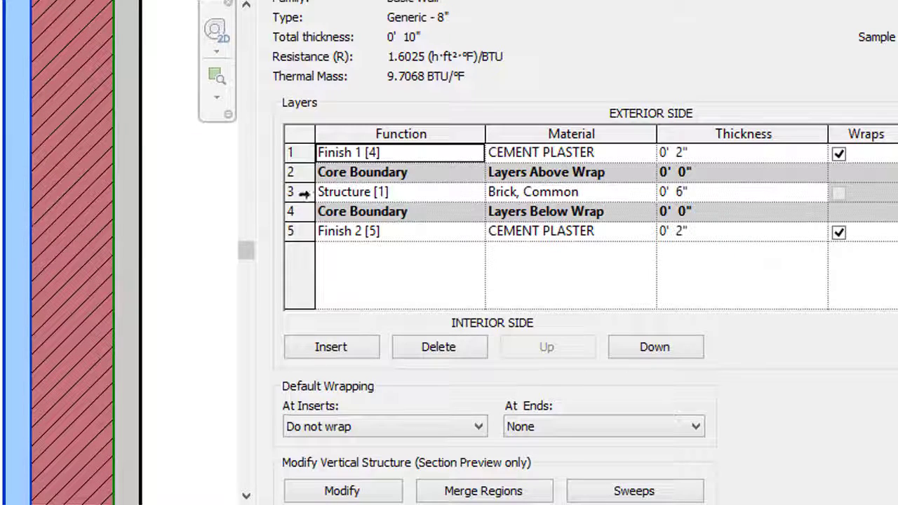
left_click(375, 195)
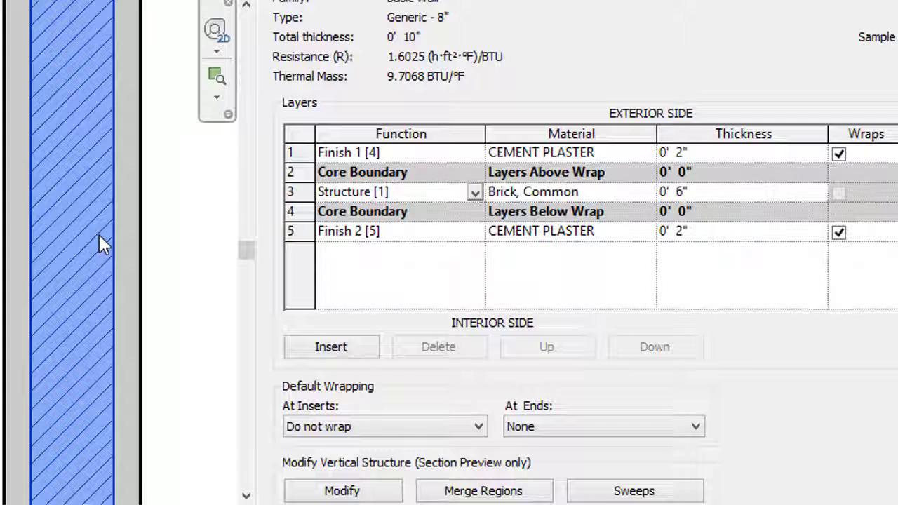
left_click(357, 231)
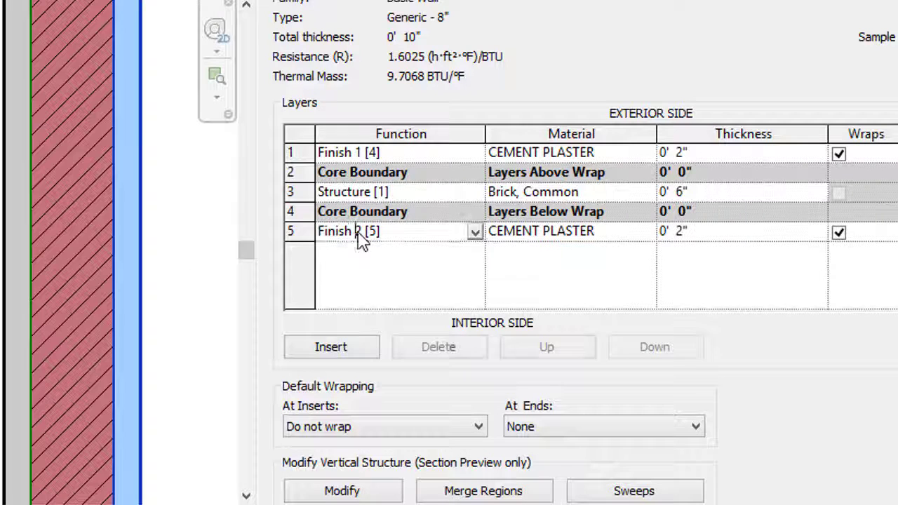
left_click(193, 269)
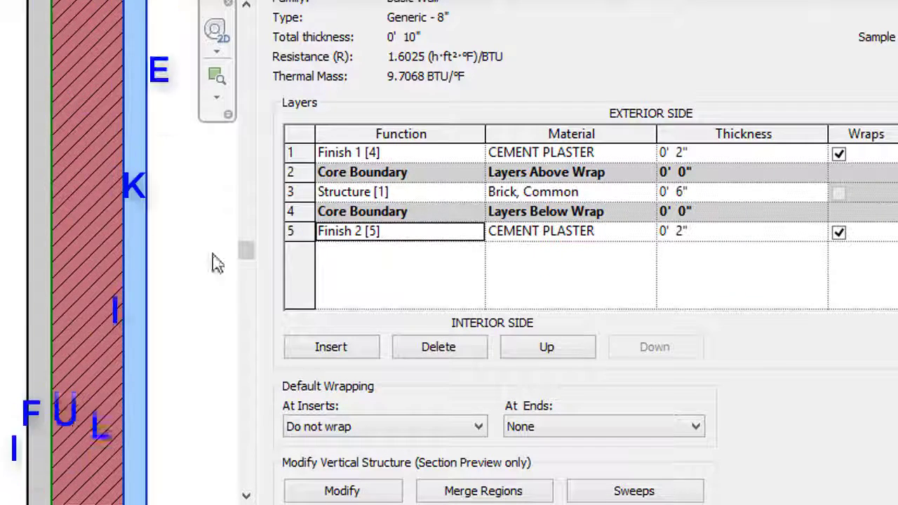
Change the exterior cement plaster layer thickness to 6", then restore it to 2"
left_click(729, 154)
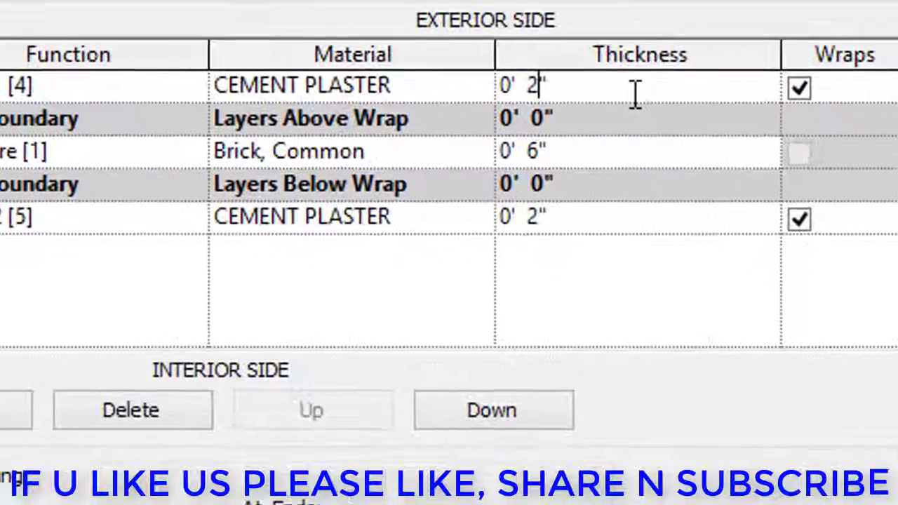
key("BackSpace")
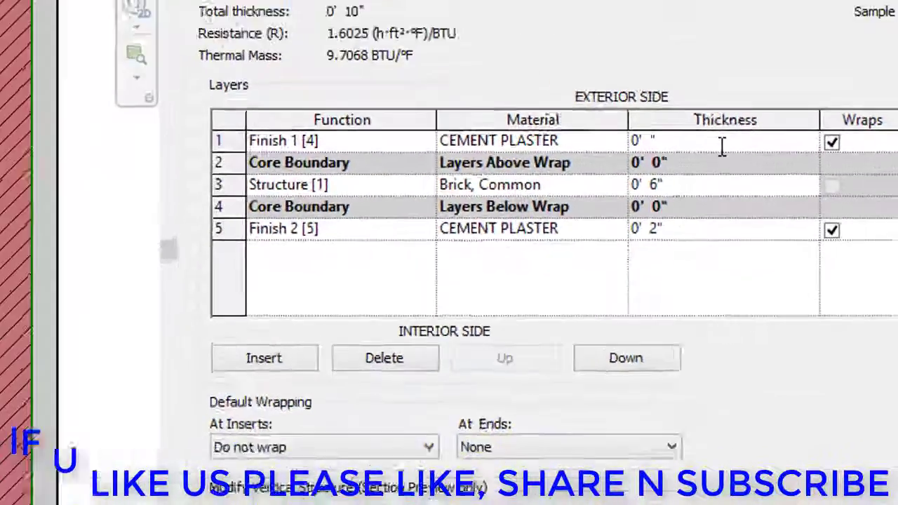
type("6")
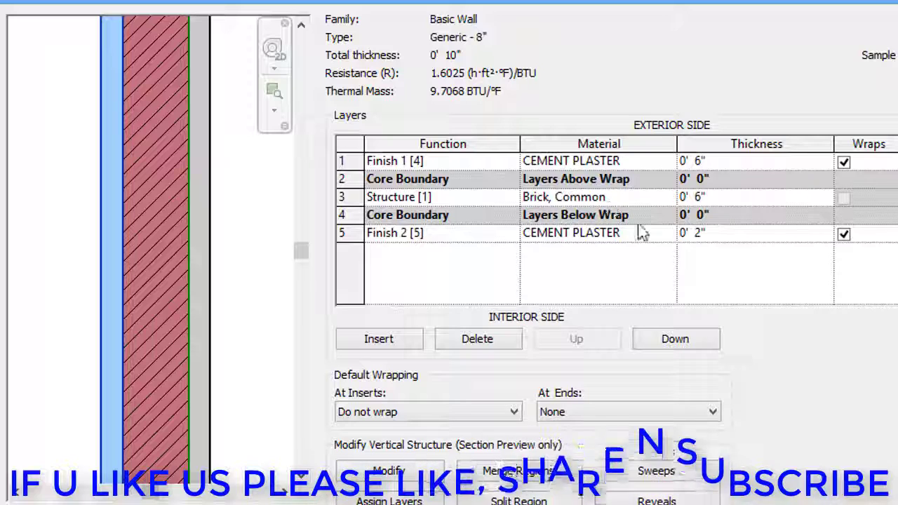
left_click(773, 294)
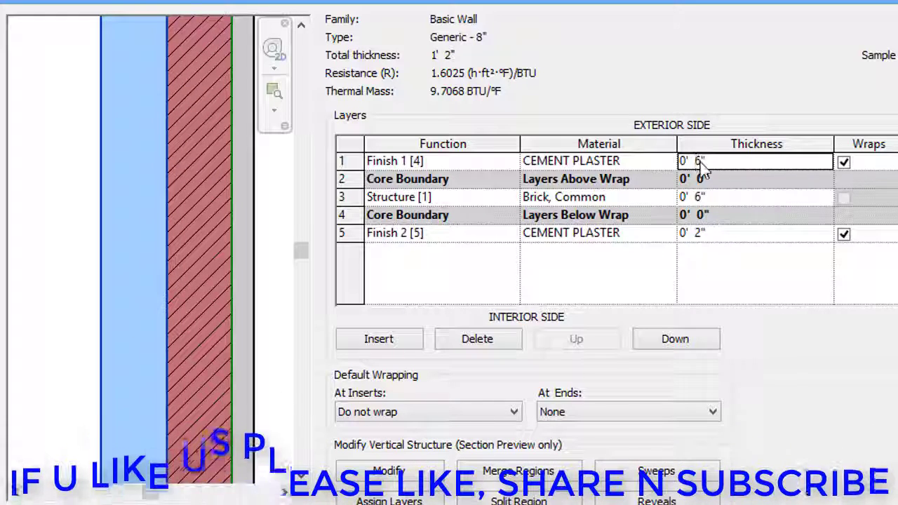
key("BackSpace")
type("2")
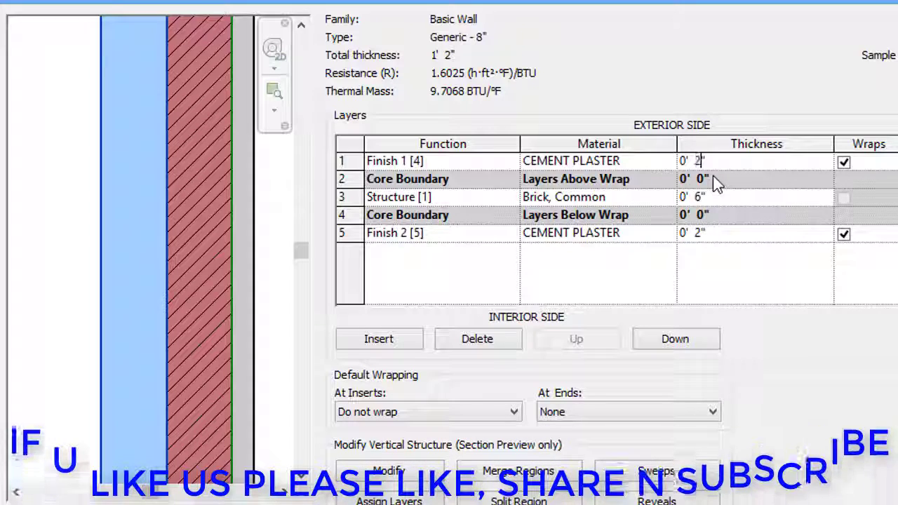
left_click(740, 284)
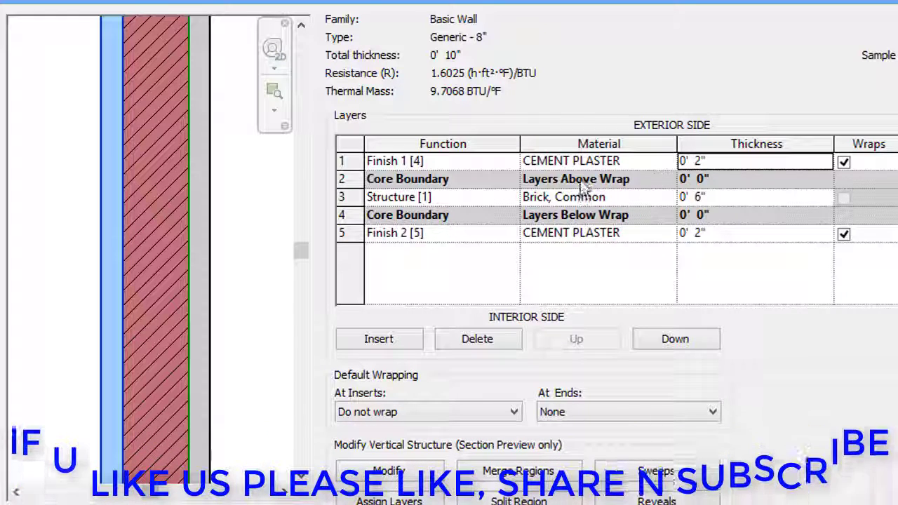
Delete the exterior and interior cement plaster layers, leaving only the brick core
left_click(461, 167)
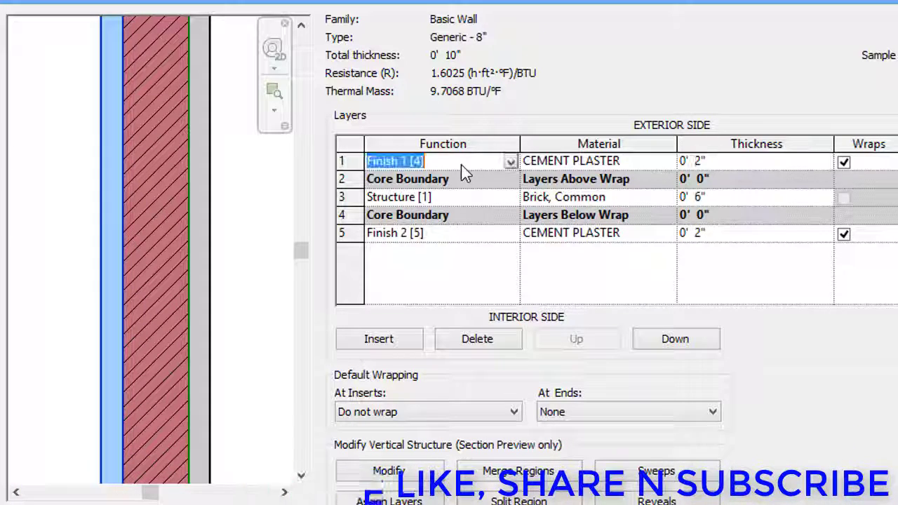
left_click(477, 339)
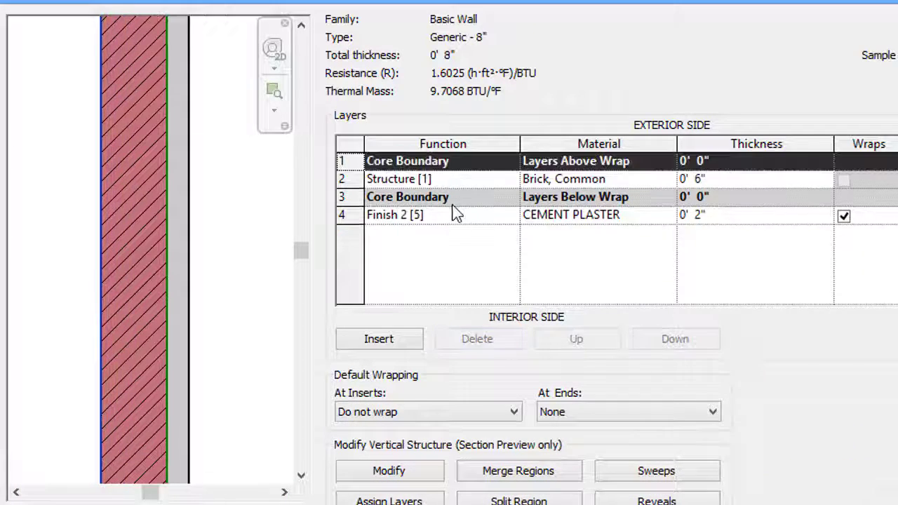
left_click(461, 216)
left_click(481, 341)
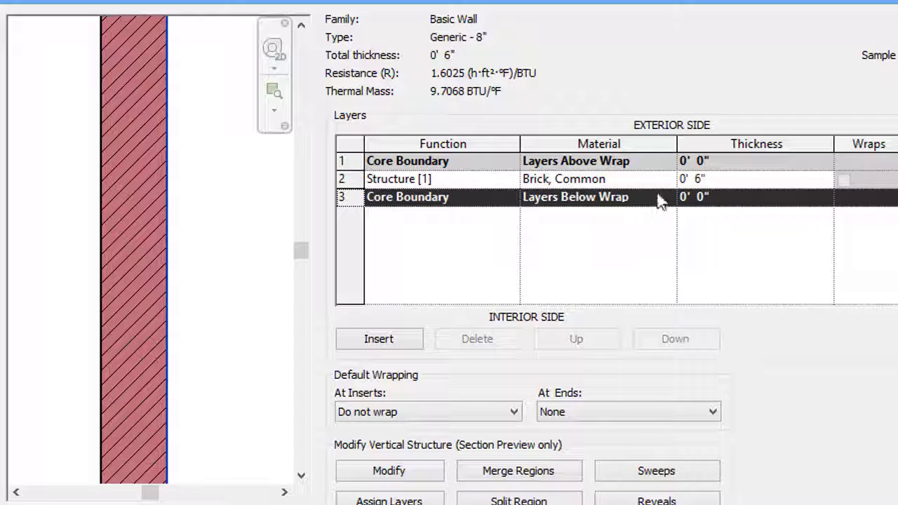
Keep Brick, Common as the structural layer's material in the Material Browser
left_click(665, 180)
left_click(669, 180)
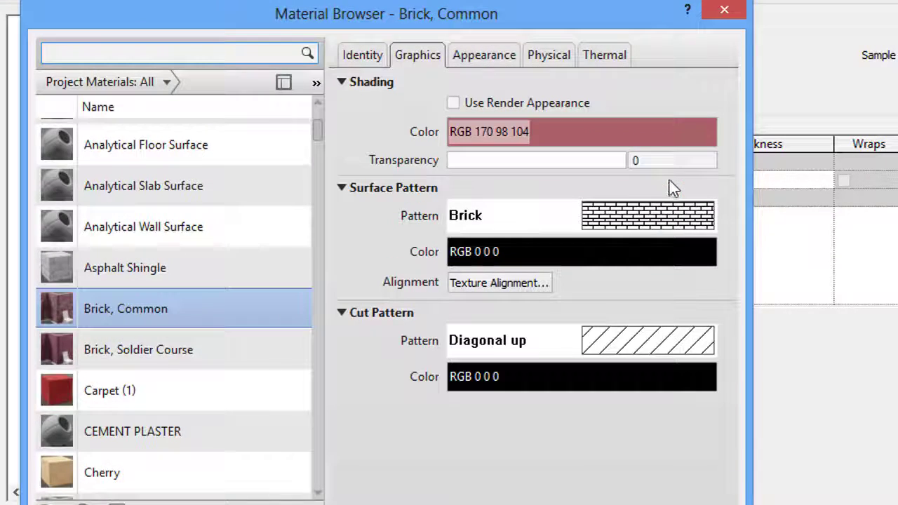
scroll(280, 239, "up", 3)
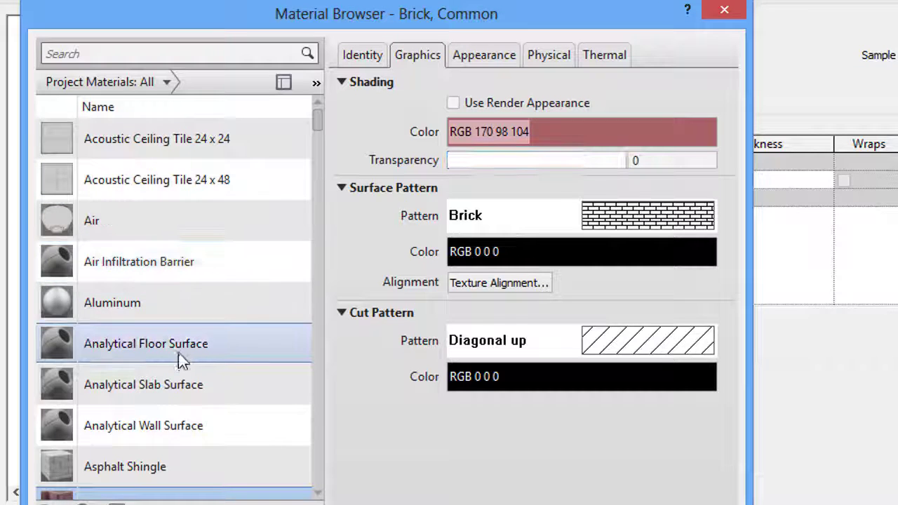
scroll(180, 359, "down", 6)
scroll(172, 277, "down", 1)
scroll(173, 280, "down", 3)
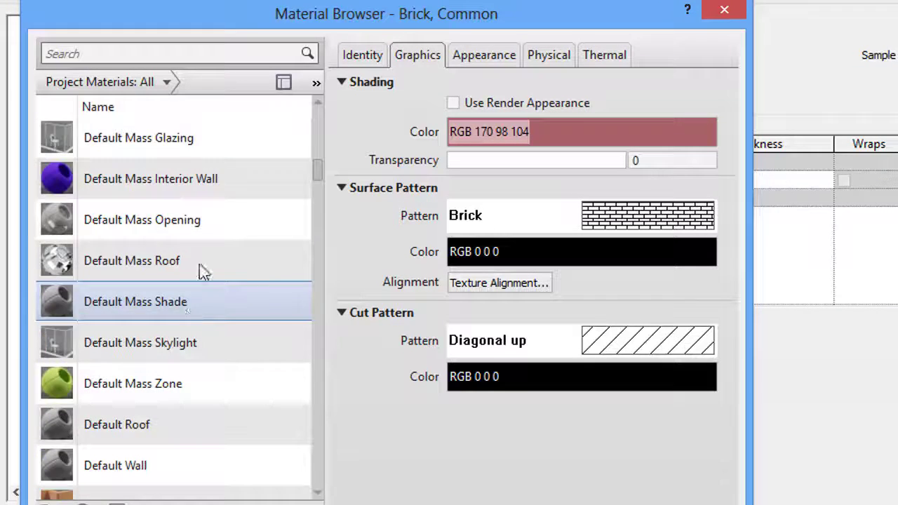
scroll(200, 270, "up", 6)
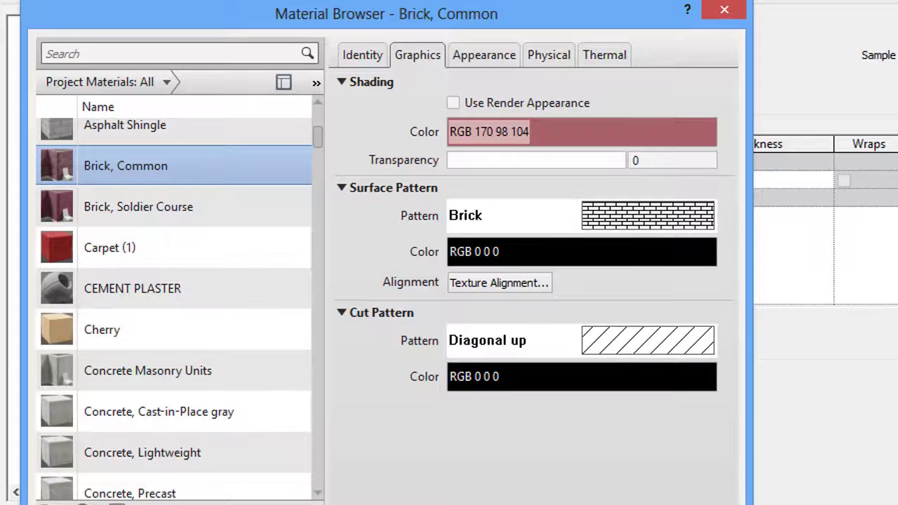
key("Return")
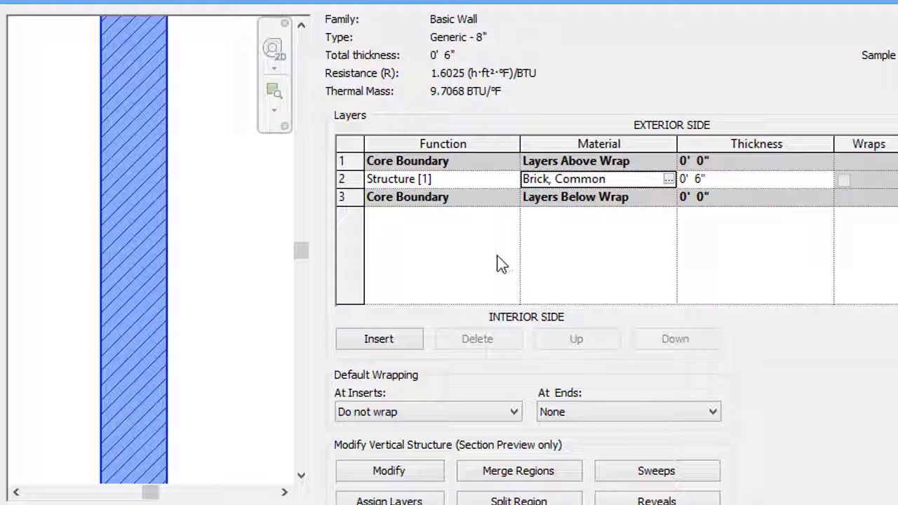
Insert two new layers and move one outside each core boundary, exterior and interior
left_click(394, 347)
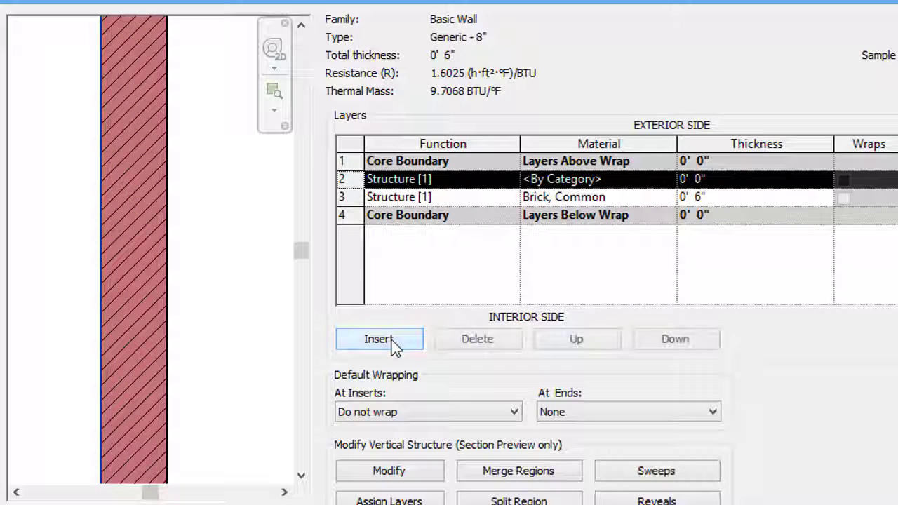
left_click(397, 342)
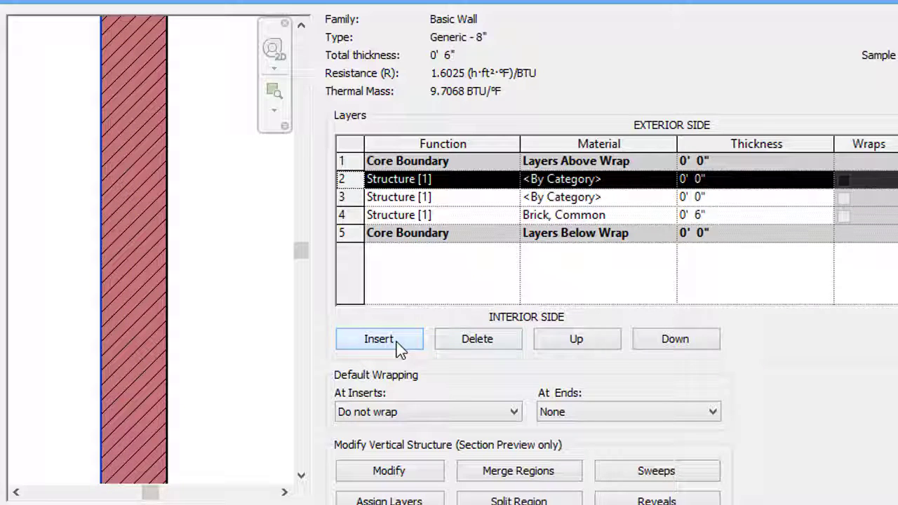
left_click(581, 336)
left_click(466, 199)
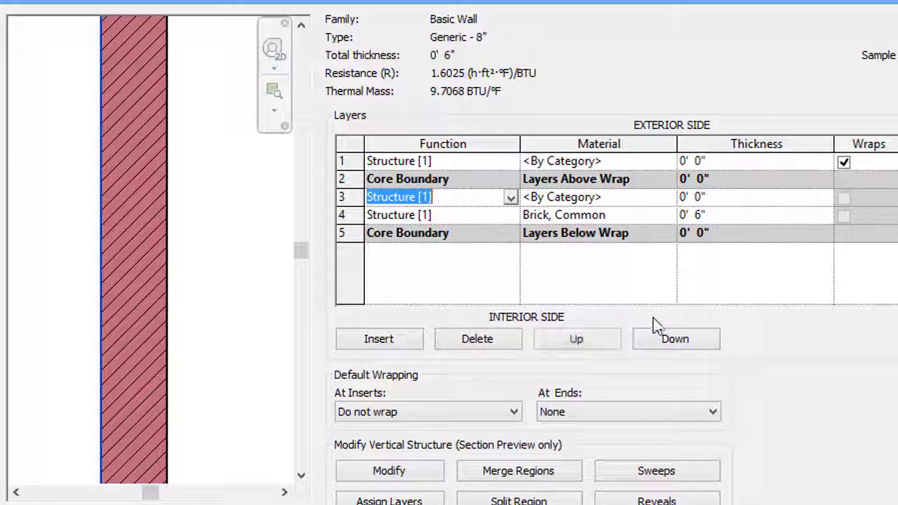
left_click(665, 335)
left_click(665, 335)
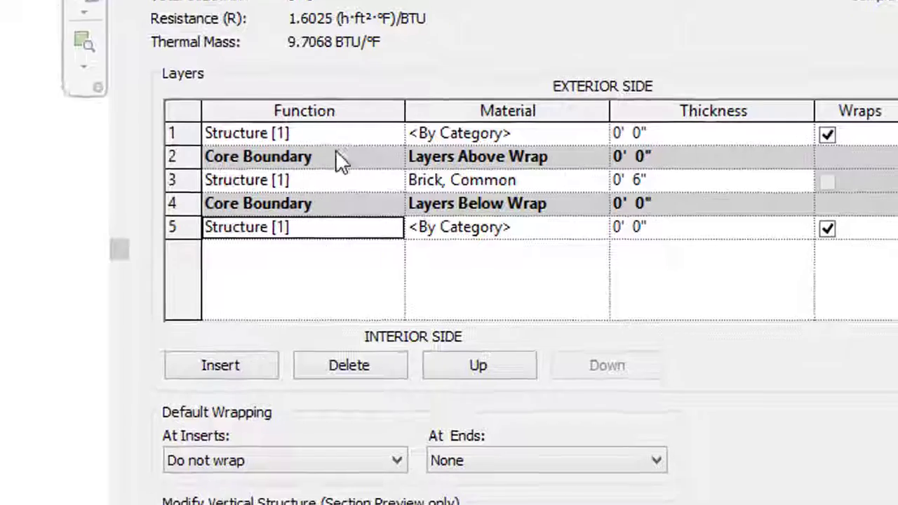
Set the exterior layer's function to Finish 1 [4] and the interior's to Finish 2 [5]
left_click(401, 133)
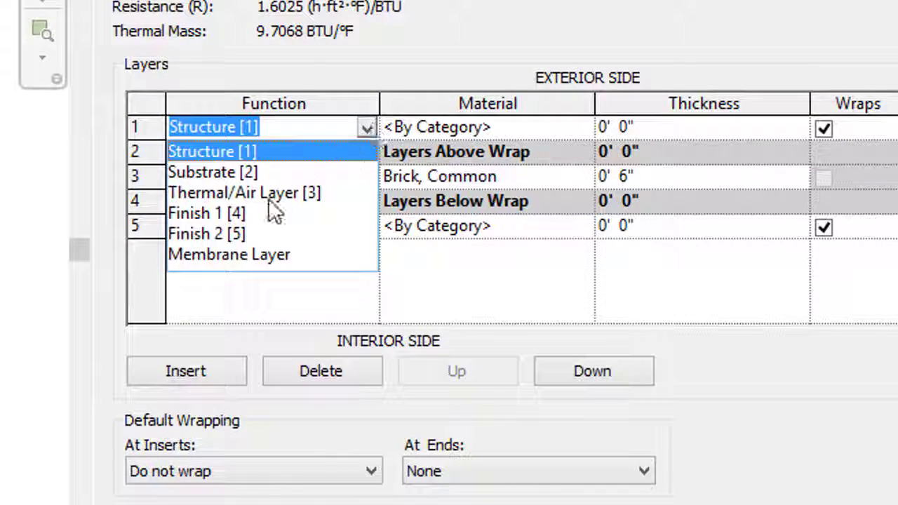
left_click(242, 213)
left_click(366, 223)
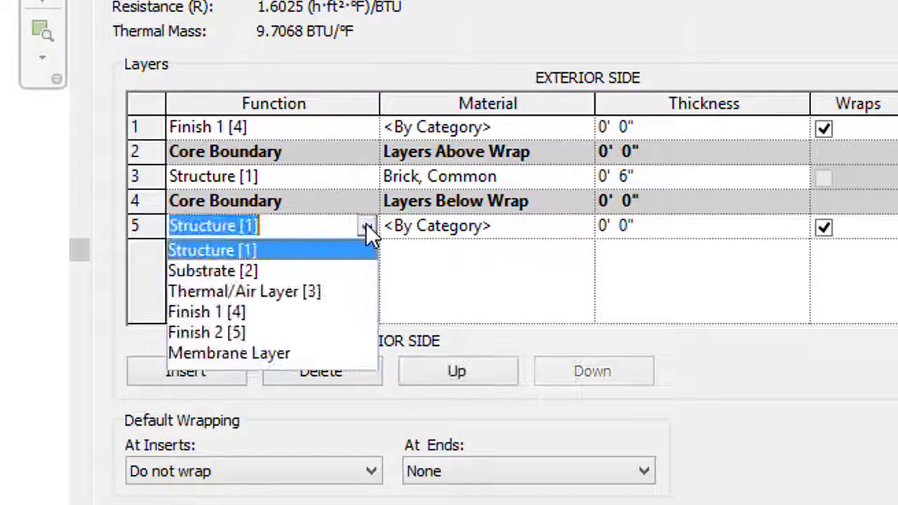
left_click(237, 332)
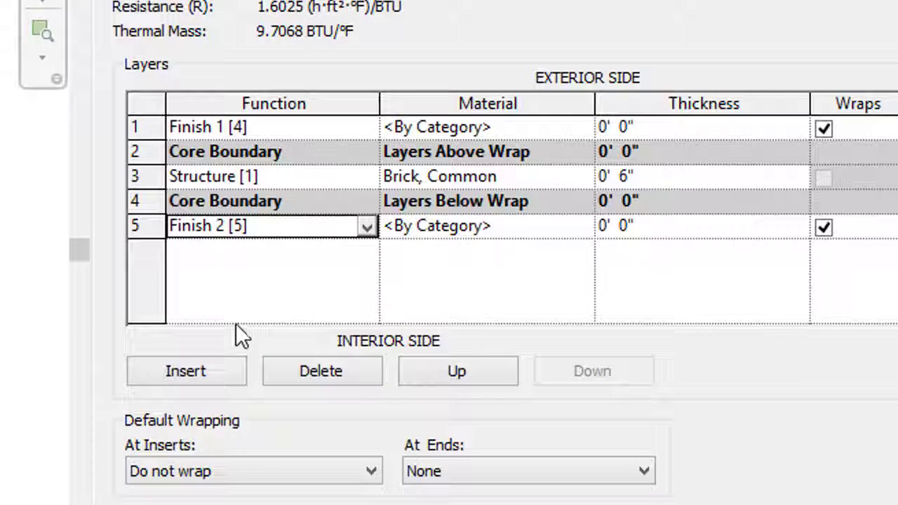
Assign CEMENT PLASTER as the material of both the exterior and interior finish layers
left_click(585, 128)
left_click(588, 127)
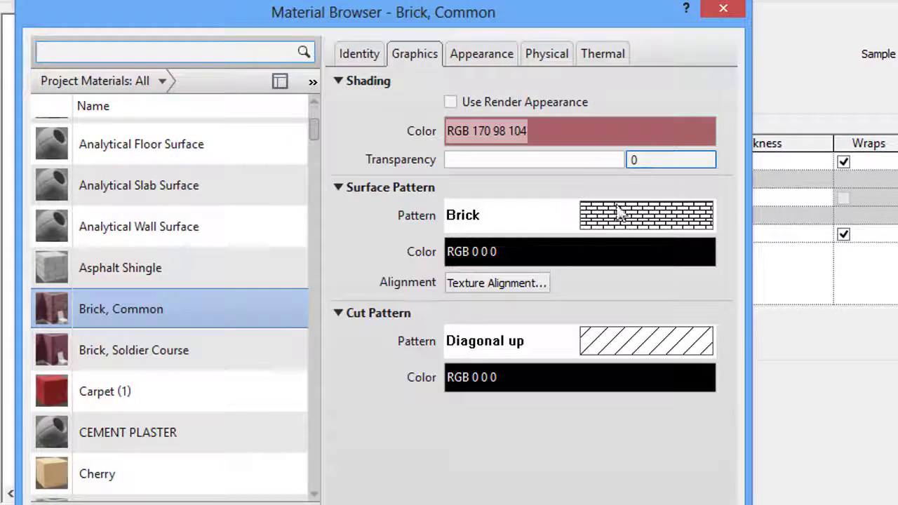
left_click(242, 309)
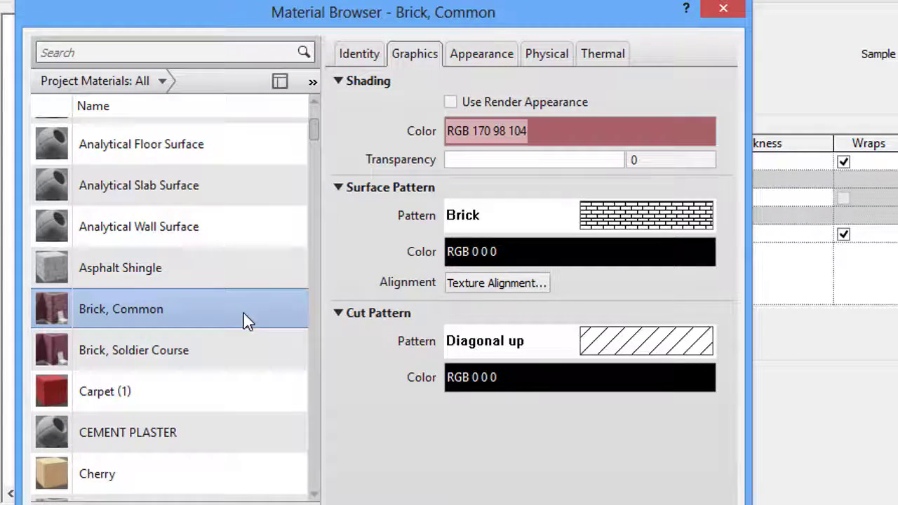
left_click(160, 429)
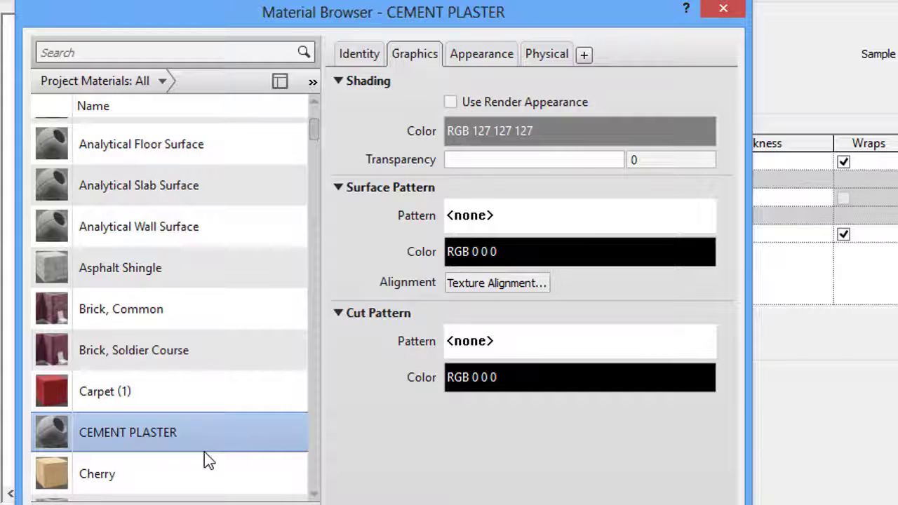
key("shift+Down")
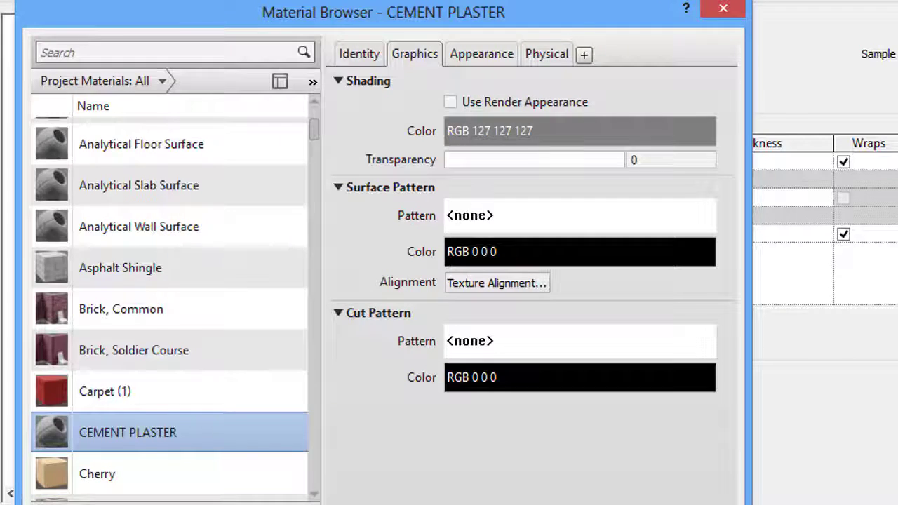
key("Return")
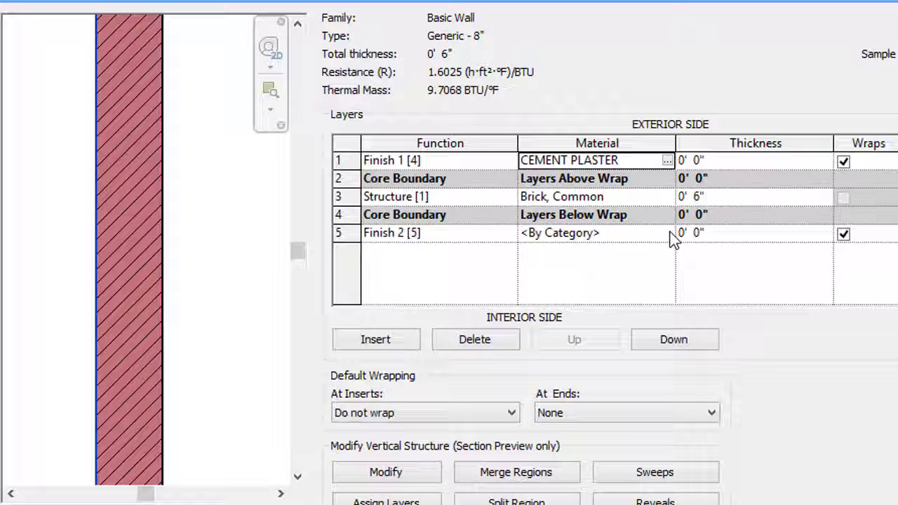
left_click(671, 239)
left_click(667, 233)
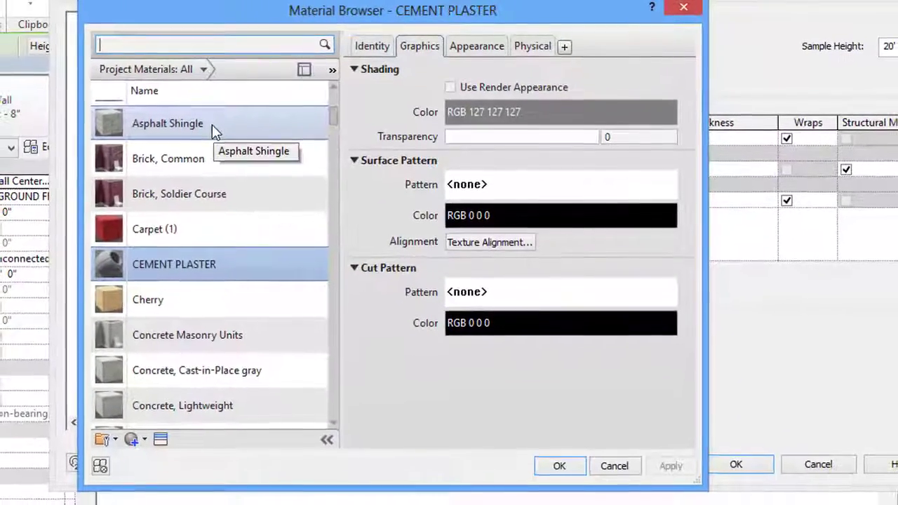
left_click(196, 261)
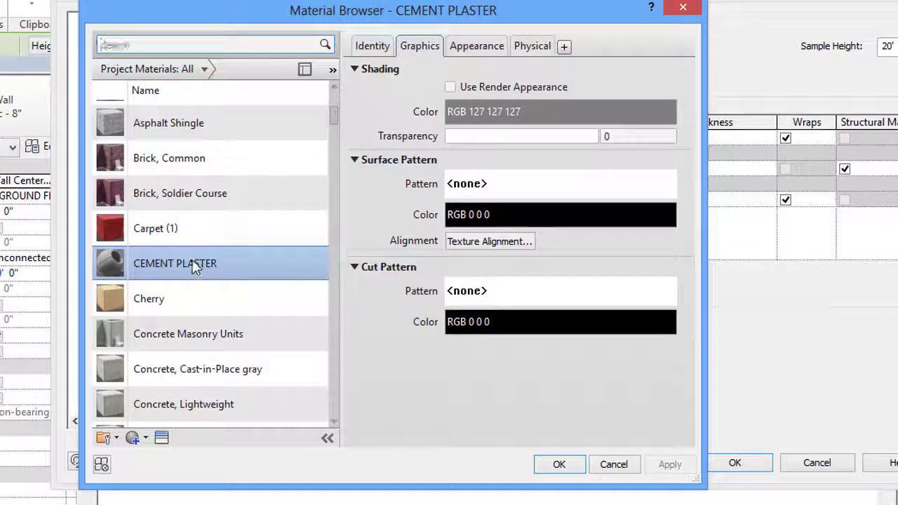
left_click(559, 465)
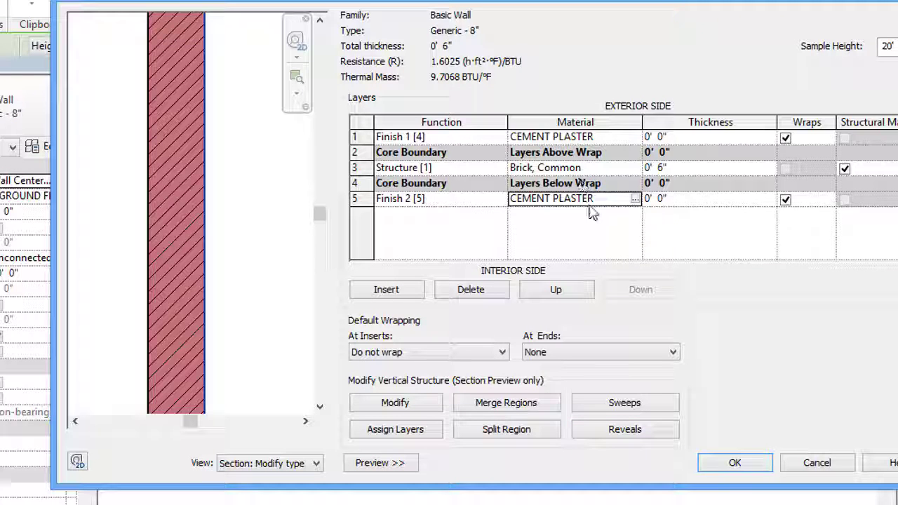
Make both finish layers 2" thick for a 0' 10" wall and confirm the assembly
left_click(663, 137)
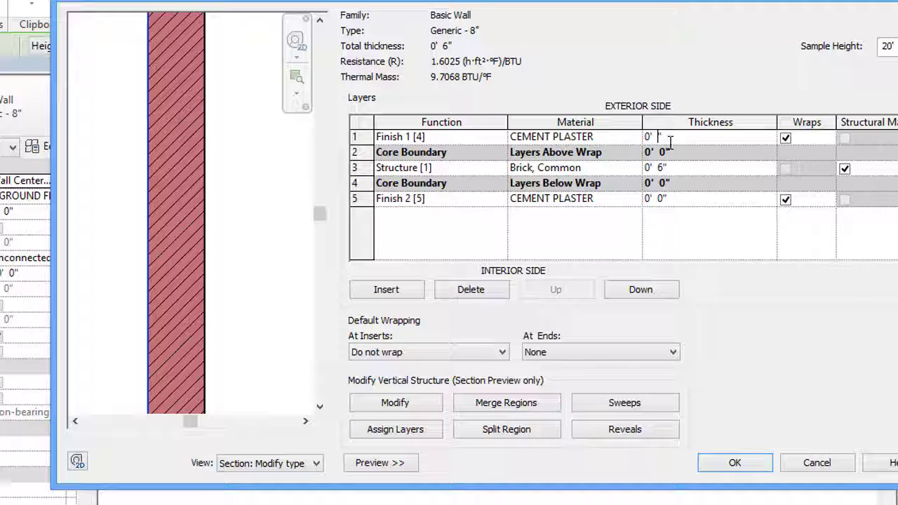
left_click(663, 200)
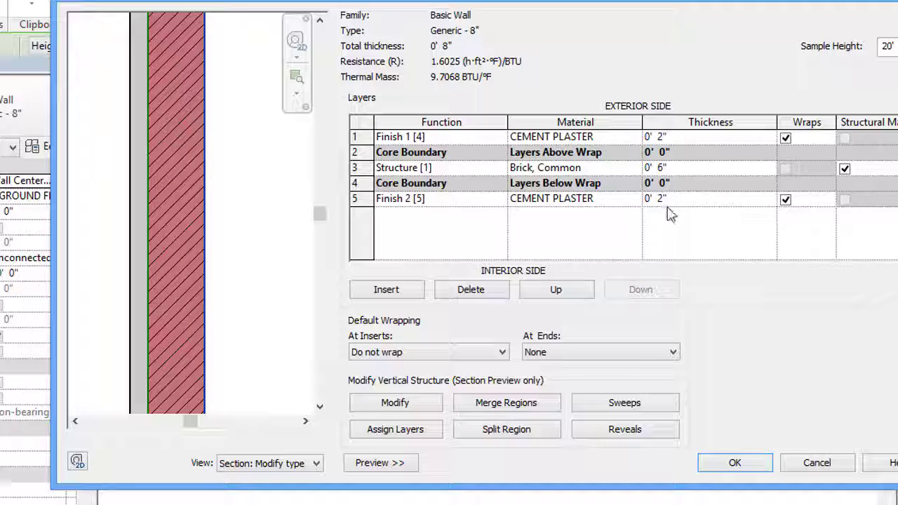
key("Return")
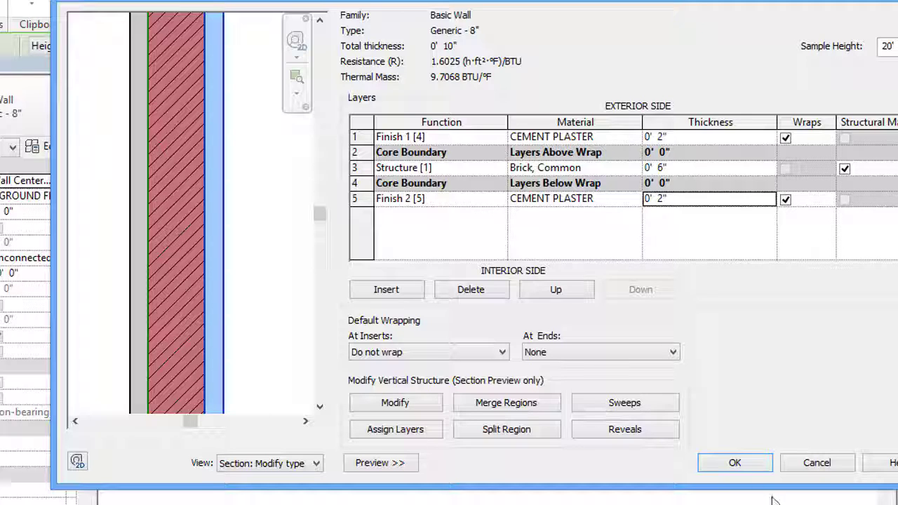
left_click(734, 462)
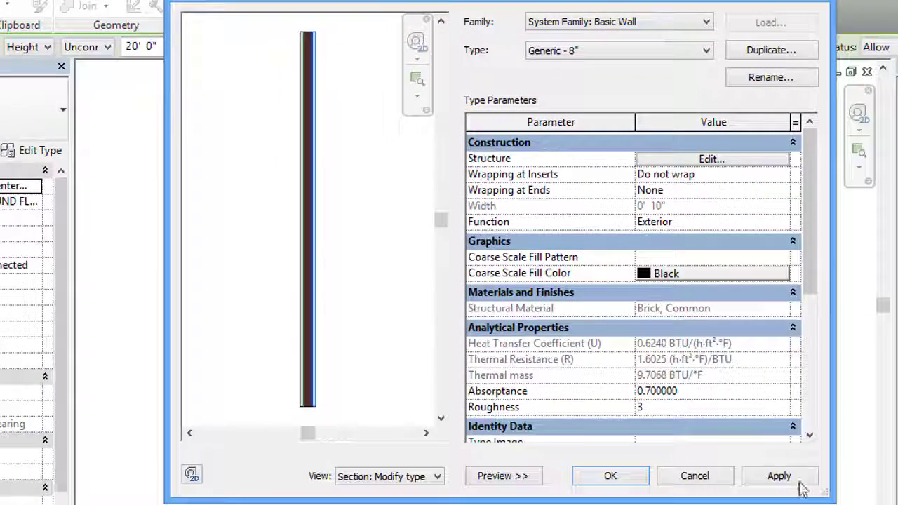
Apply the 0' 10" Generic - 8" wall type changes and close Type Properties with OK
left_click(780, 477)
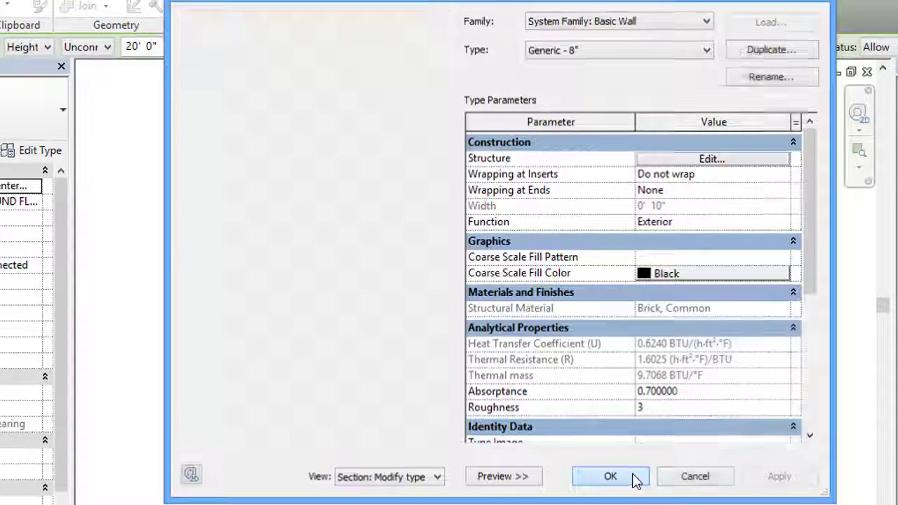
left_click(636, 479)
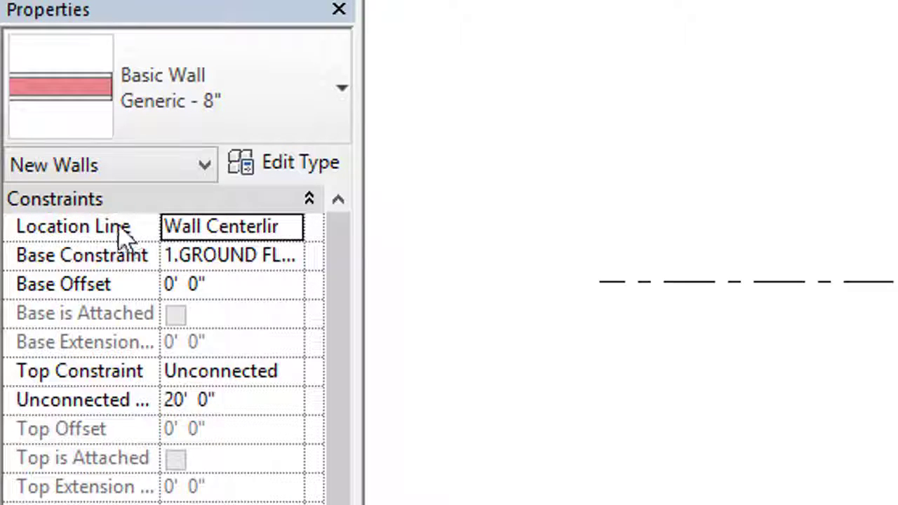
Keep Wall Centerline as the location line and draw a short wall along grid line 1
left_click(290, 229)
left_click(289, 228)
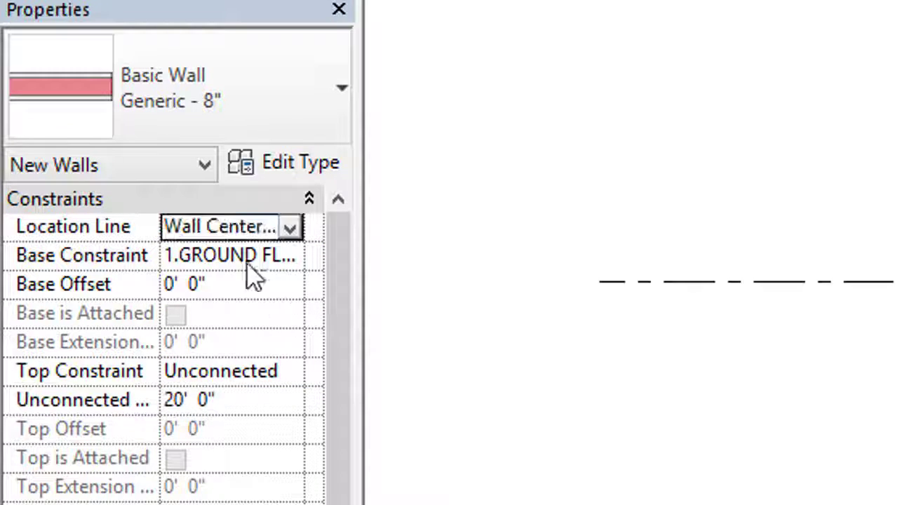
left_click(291, 227)
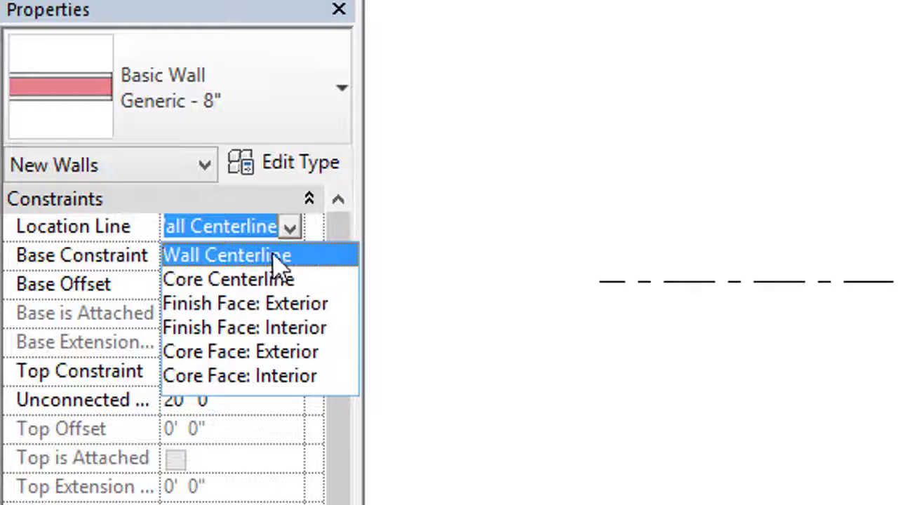
left_click(295, 256)
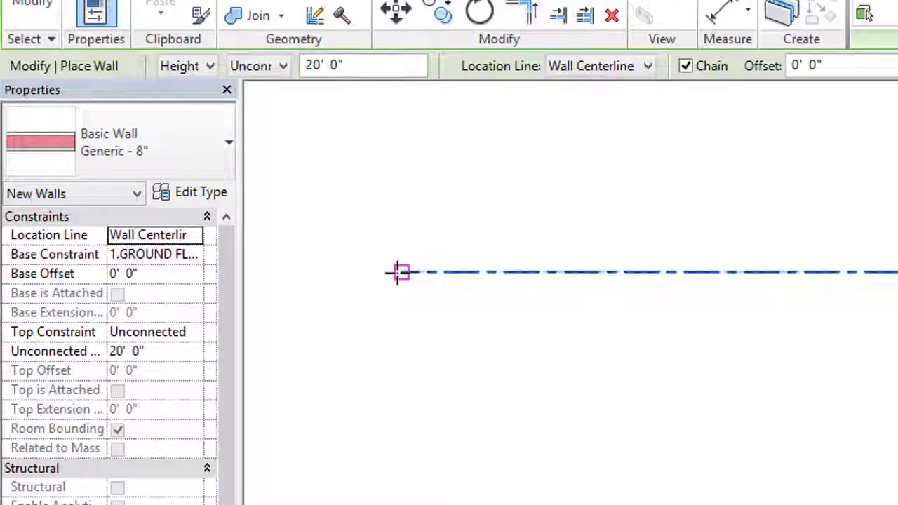
left_click(474, 275)
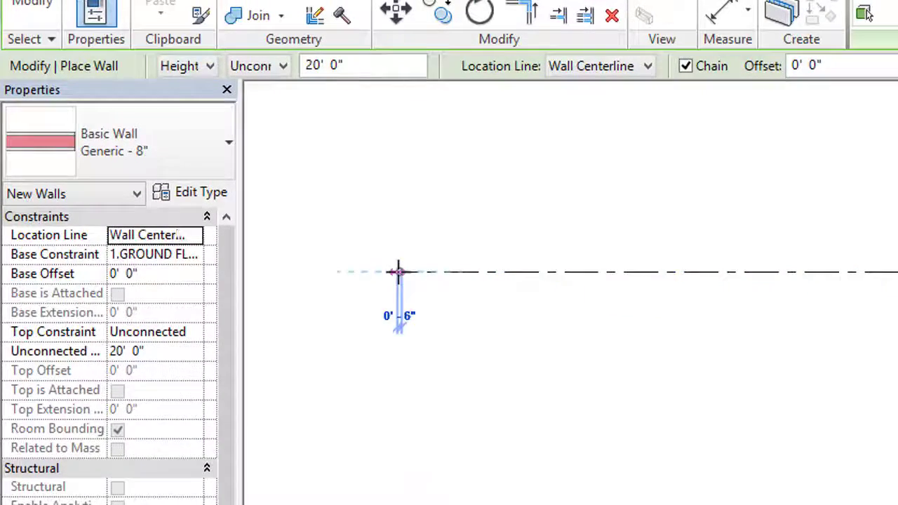
left_click(507, 271)
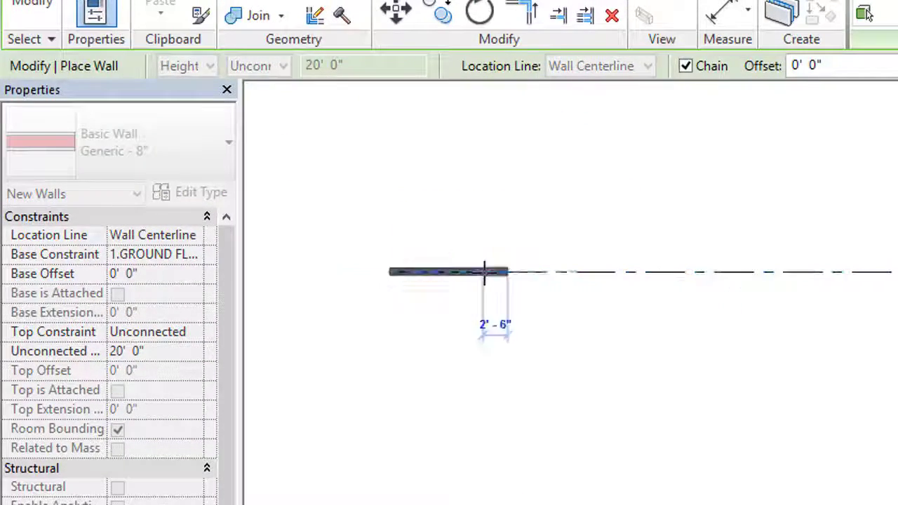
scroll(487, 268, "up", 5)
right_click(626, 202)
left_click(627, 205)
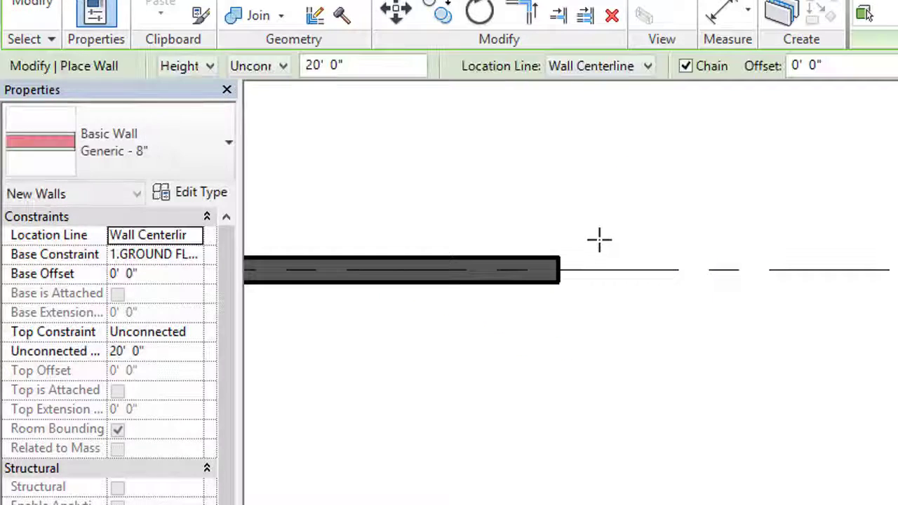
scroll(639, 248, "down", 3)
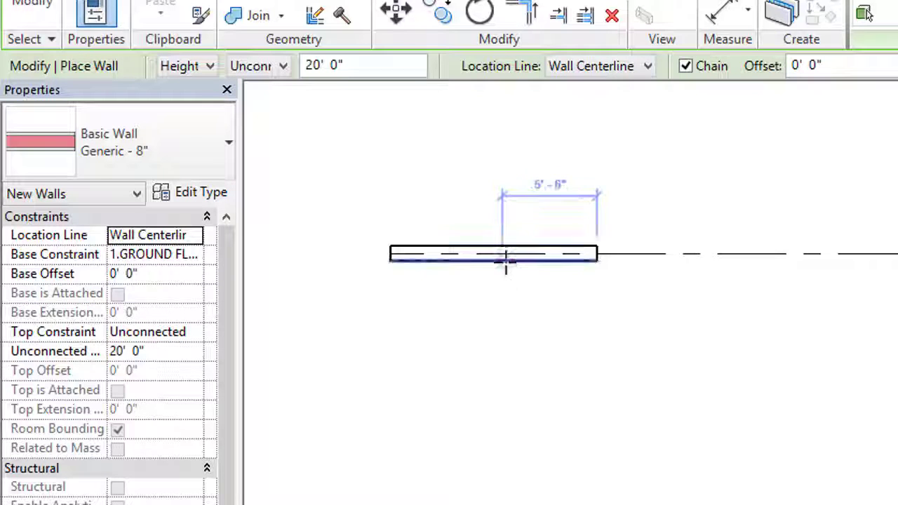
scroll(560, 311, "up", 3)
middle_click_drag(604, 362, 659, 433)
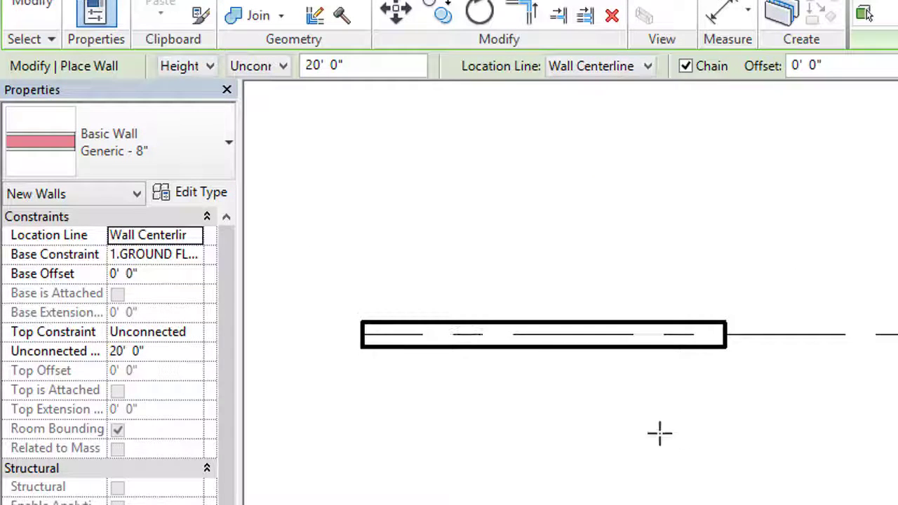
Draw an 11'-6" wall along grid line 1 with Location Line set to Finish Face: Exterior
left_click(205, 240)
left_click(196, 236)
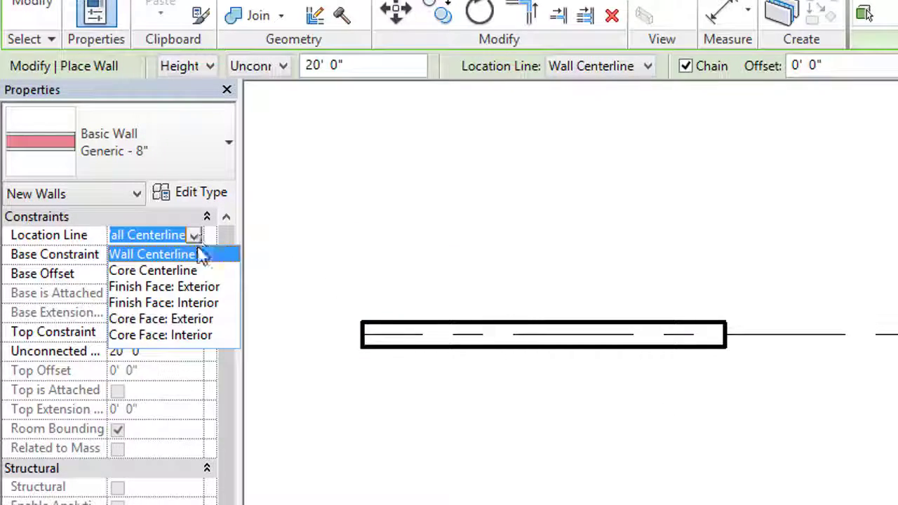
left_click(200, 286)
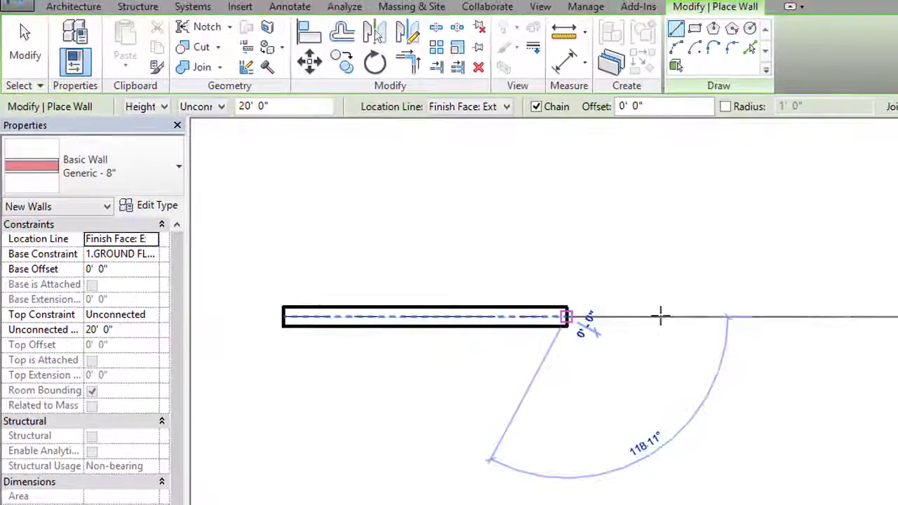
left_click(794, 264)
middle_click_drag(792, 239, 633, 221)
right_click(693, 214)
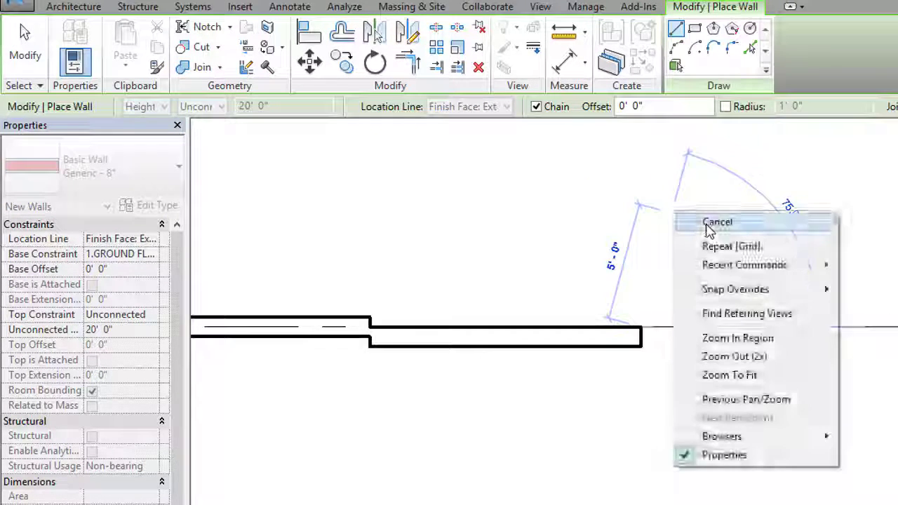
left_click(714, 222)
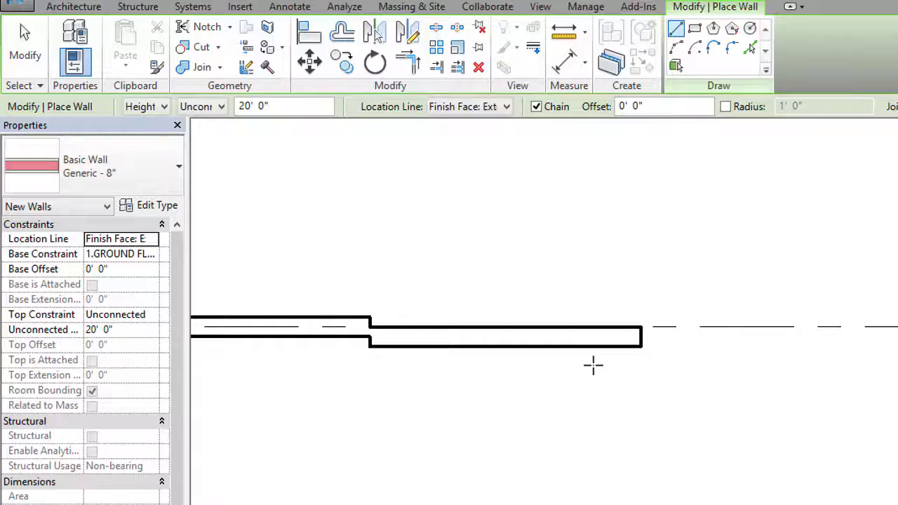
scroll(592, 363, "down", 2)
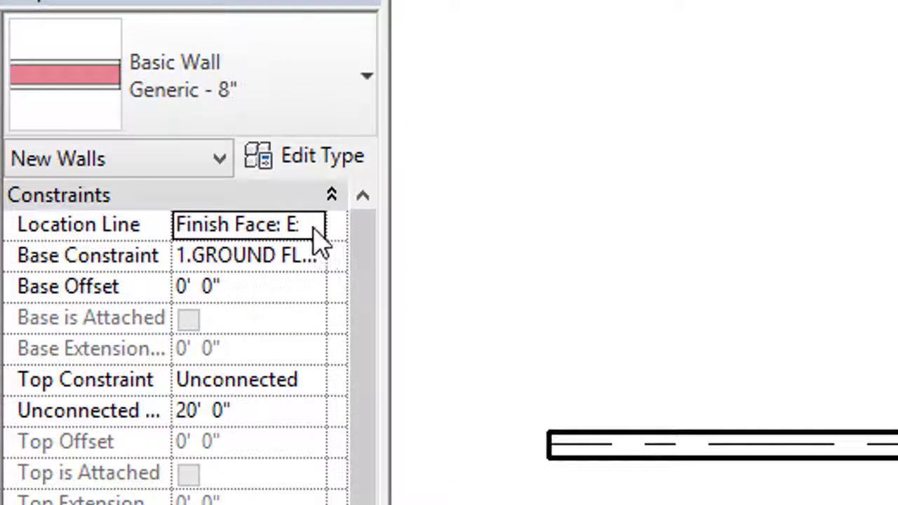
Draw another 11'-6" wall further right using Finish Face: Interior as the location line
left_click(317, 231)
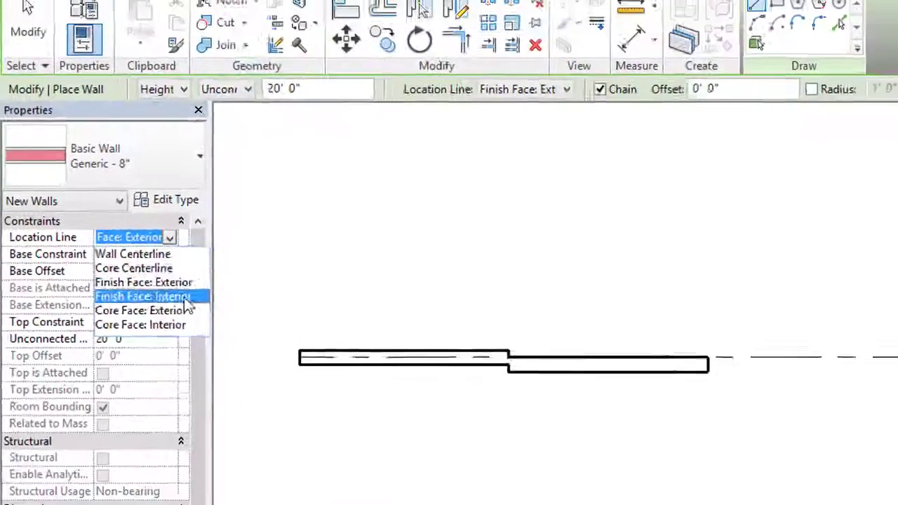
left_click(295, 333)
left_click(635, 347)
left_click(817, 342)
right_click(779, 227)
left_click(782, 233)
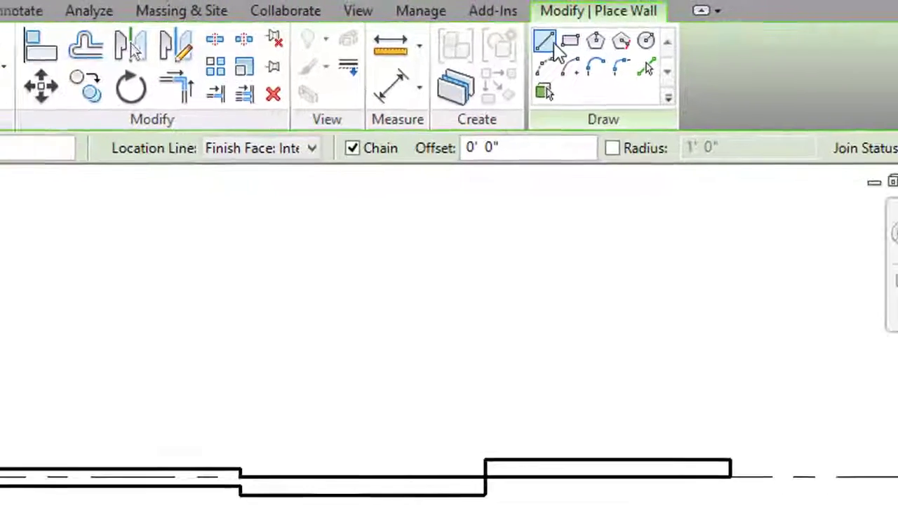
Draw a 7'-6" straight wall above the line, then a rectangular room of walls
left_click(195, 279)
left_click(338, 276)
left_click(570, 38)
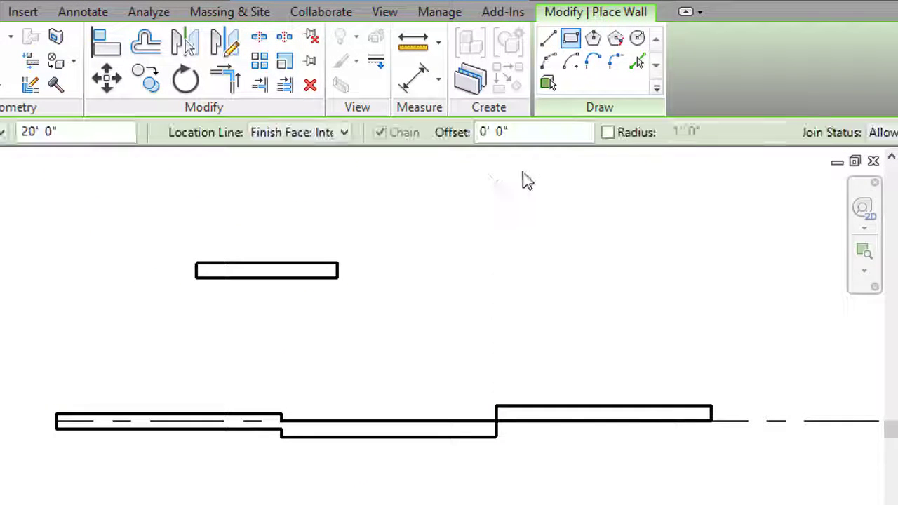
left_click(411, 206)
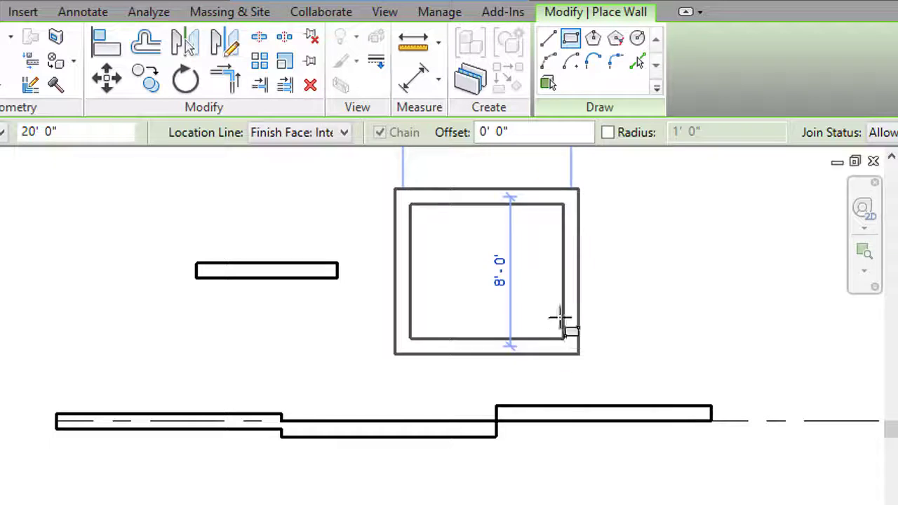
left_click(562, 323)
Add a six-sided inscribed polygon room and a circular room to the right
left_click(593, 39)
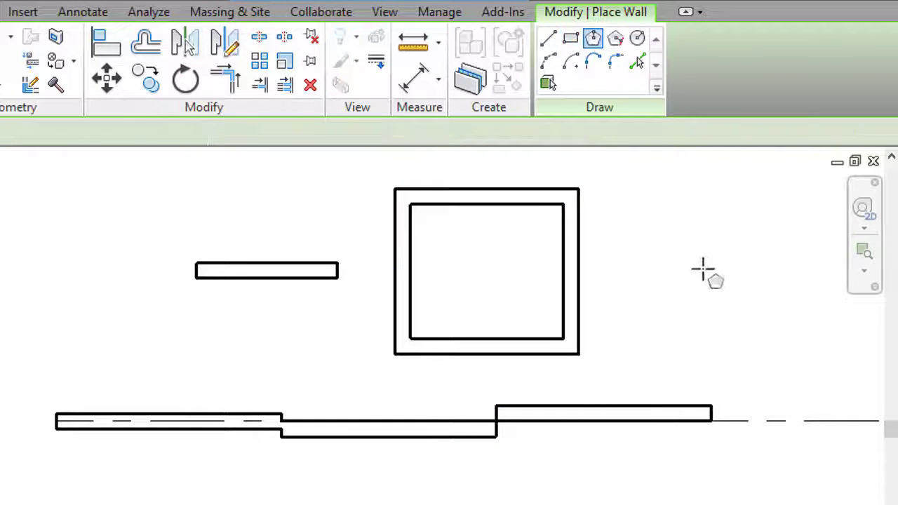
left_click(701, 279)
left_click(787, 338)
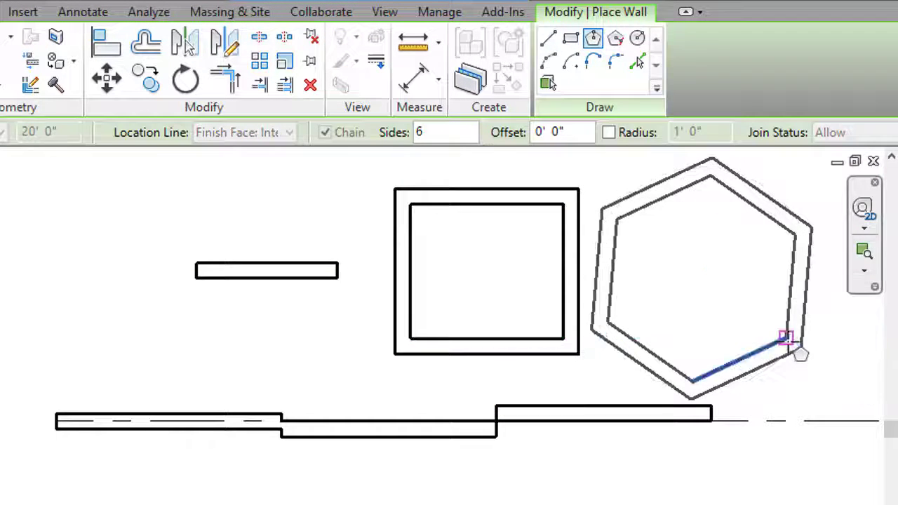
scroll(631, 280, "down", 3)
middle_click_drag(703, 202, 571, 247)
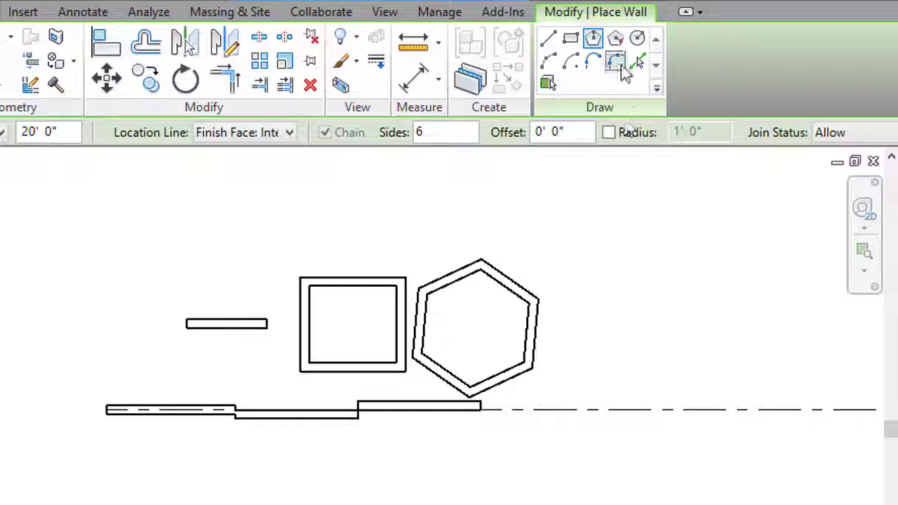
left_click(637, 38)
left_click(656, 308)
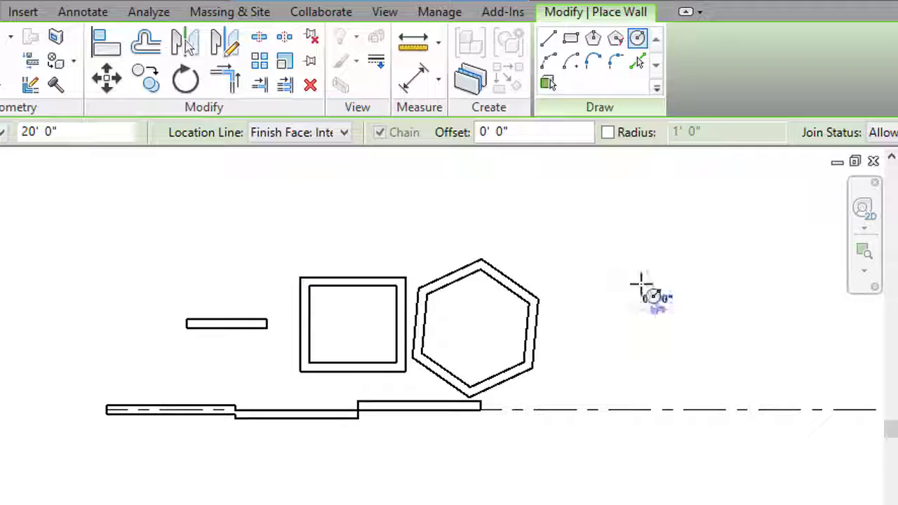
left_click(608, 239)
End wall placement and window-select all the newly drawn walls
right_click(622, 190)
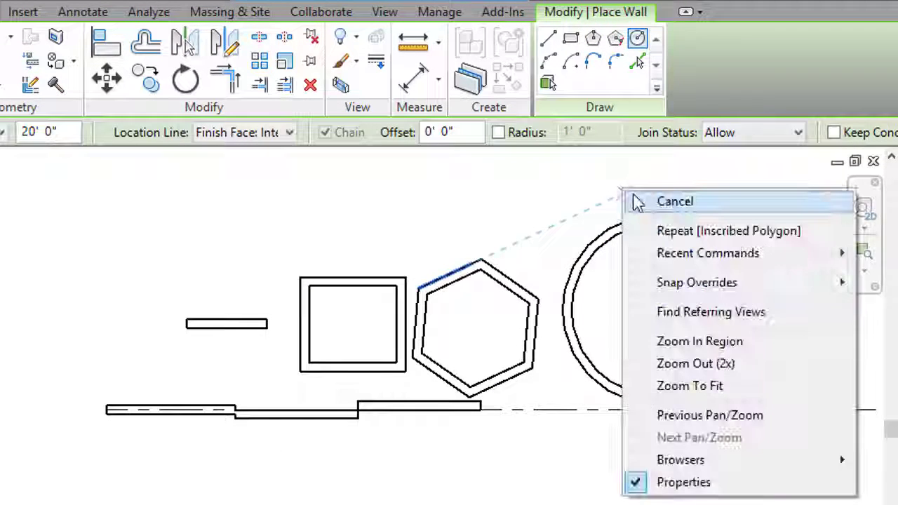
left_click(637, 201)
right_click(163, 215)
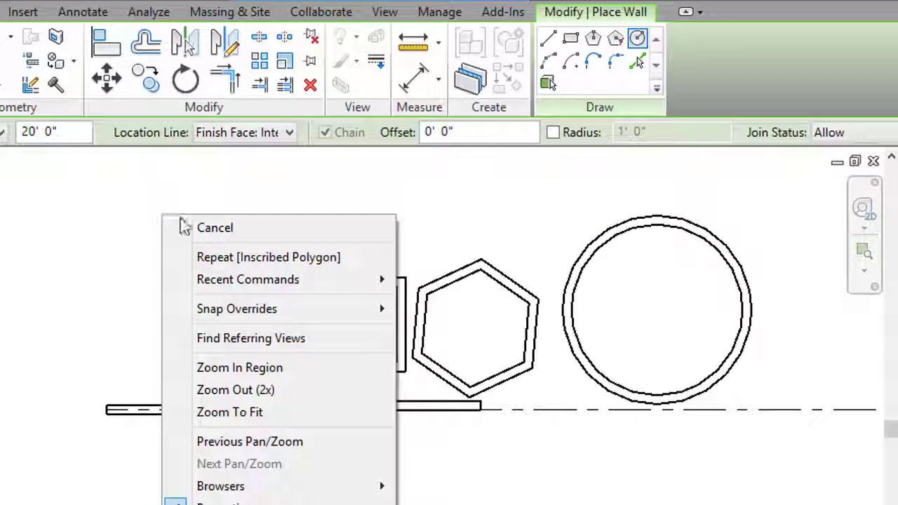
left_click(184, 227)
left_click_drag(144, 188, 784, 415)
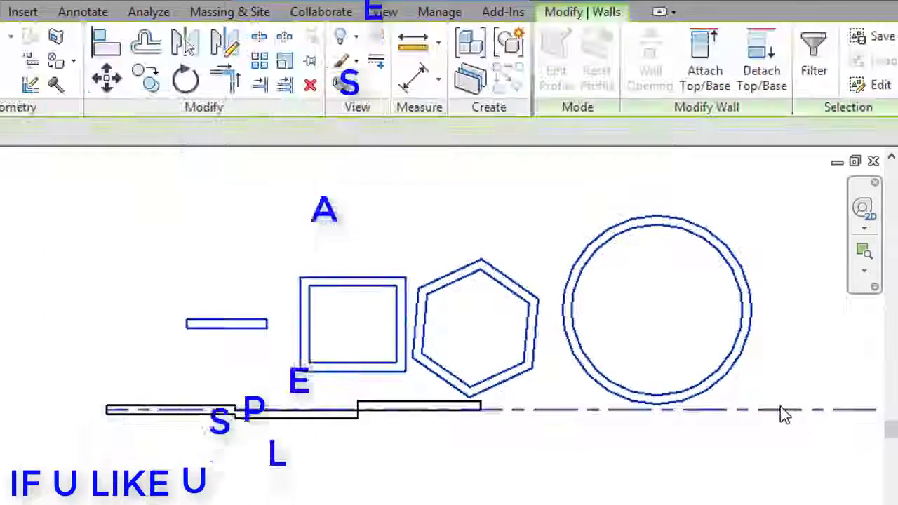
Delete the selected walls and the three line segments, then start a Generic - 8" architectural wall
key("Delete")
left_click(455, 408)
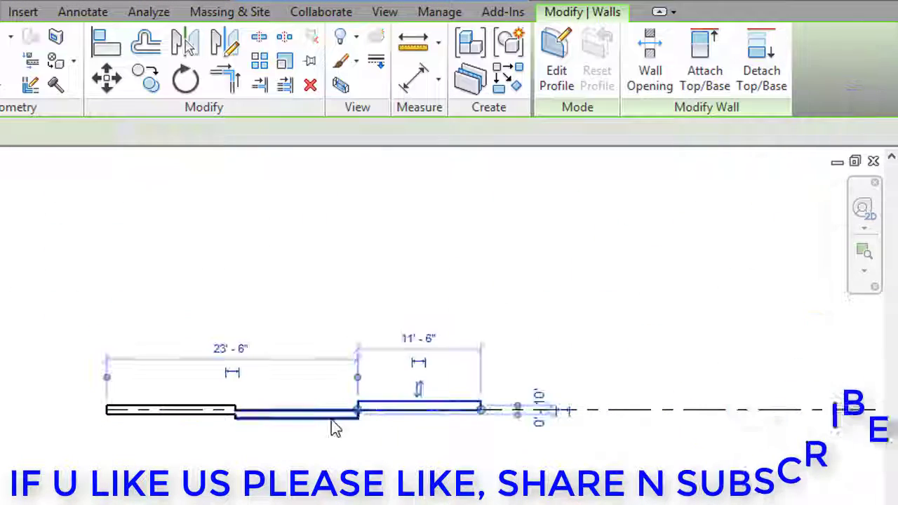
key("Delete")
left_click(309, 419)
key("Delete")
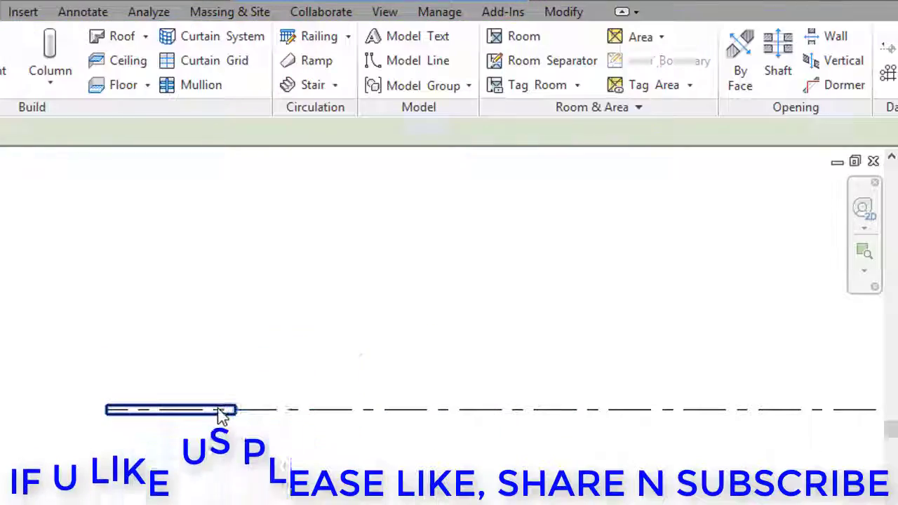
left_click(219, 410)
key("Delete")
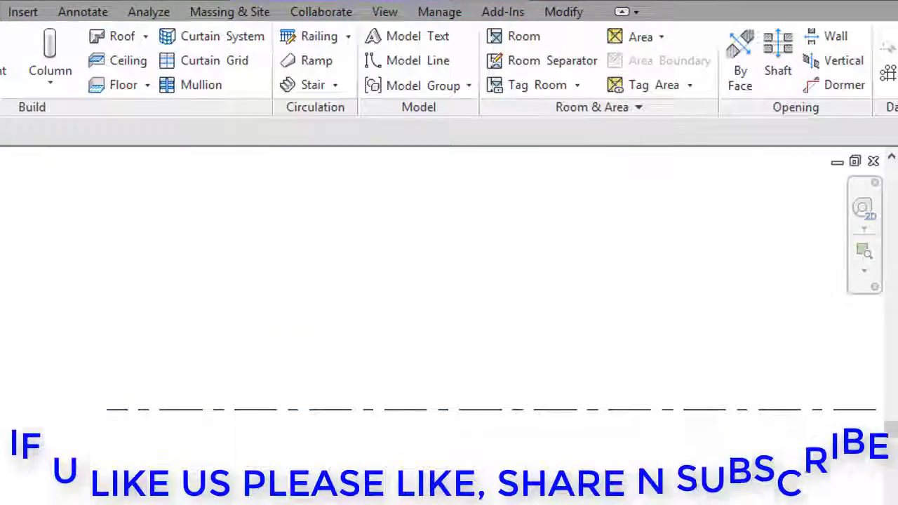
left_click(94, 122)
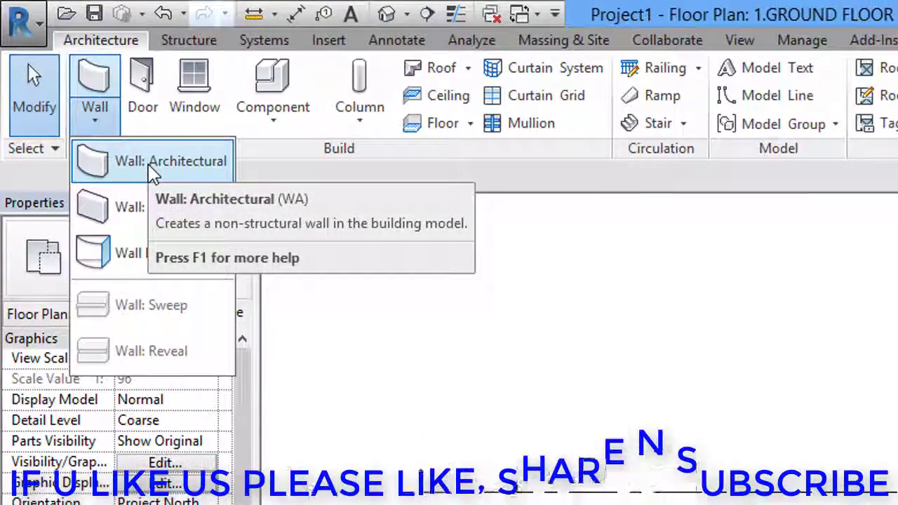
left_click(152, 174)
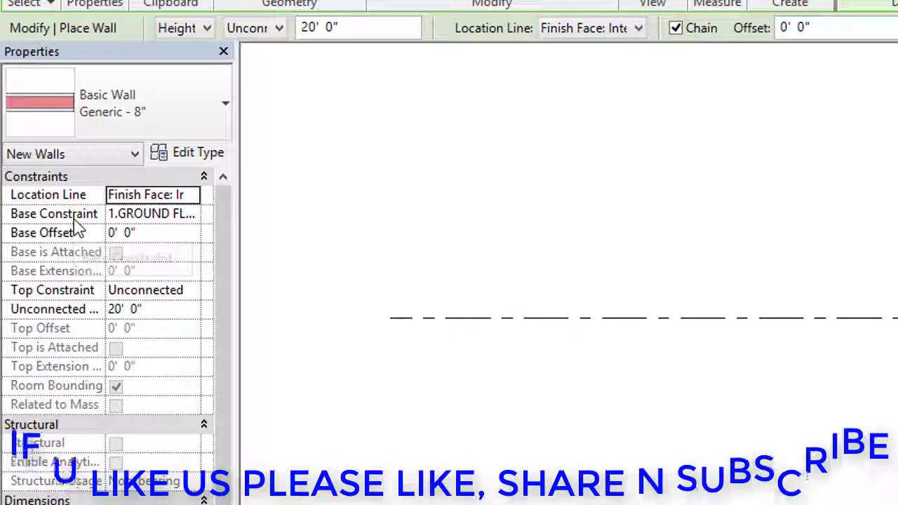
With base 1.GROUND FLOOR and top Up to level 2.FIRST FLOOR, draw a 51'-6" wall
left_click(191, 214)
left_click(191, 235)
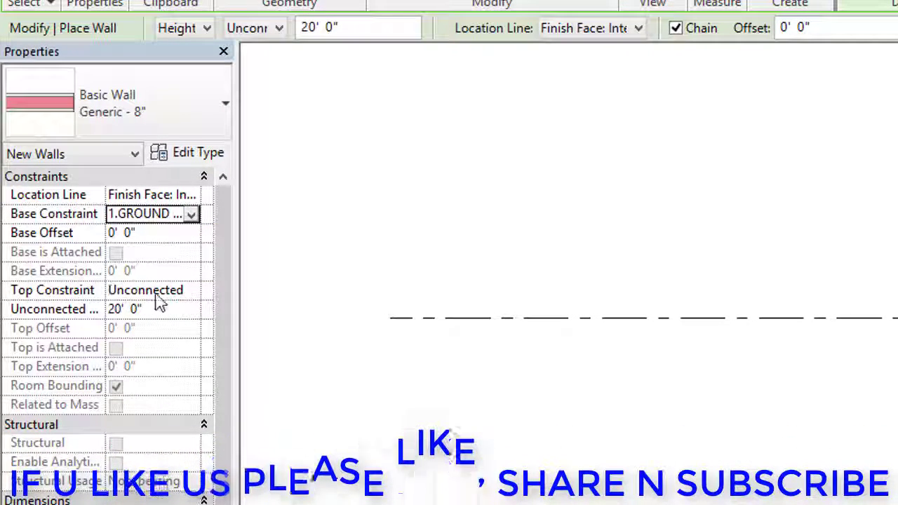
left_click(194, 292)
left_click(191, 290)
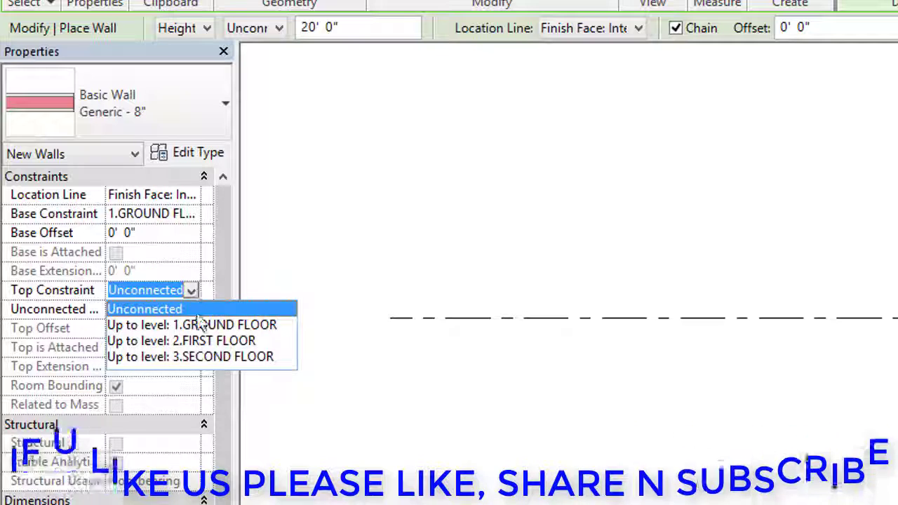
left_click(231, 341)
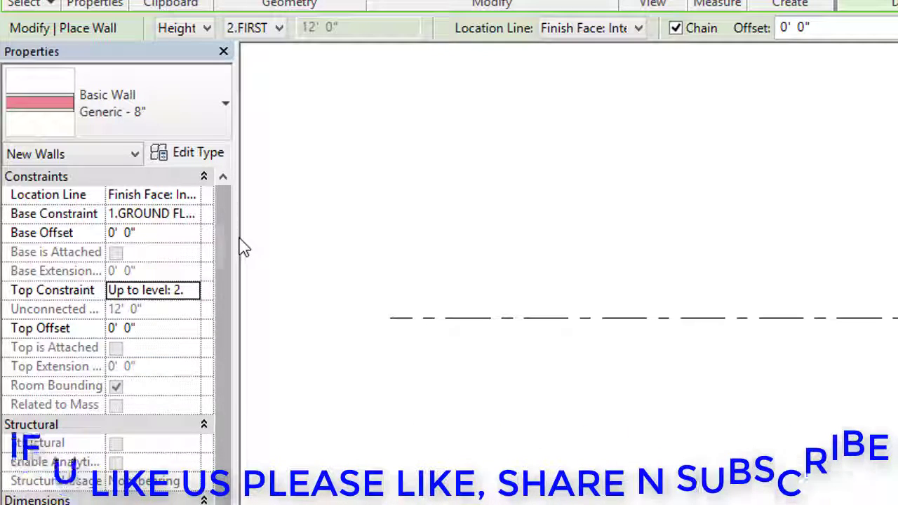
left_click_drag(236, 251, 373, 267)
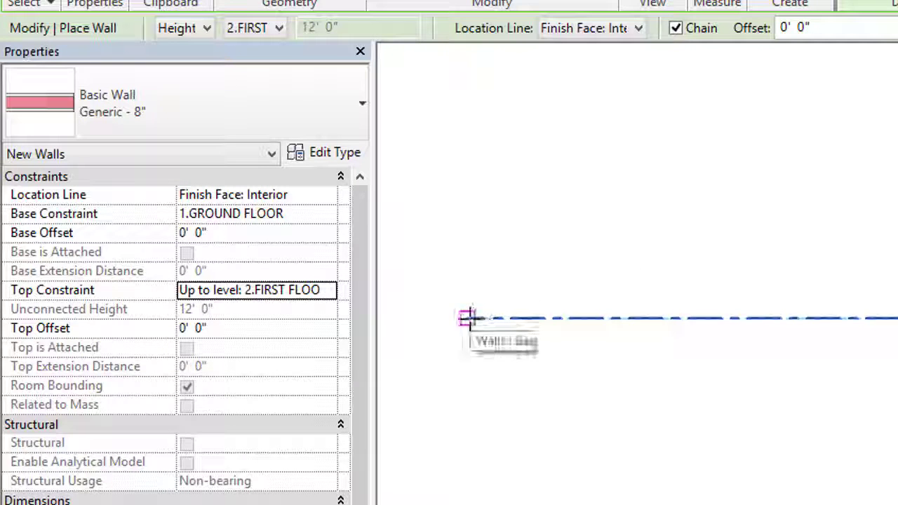
left_click(468, 318)
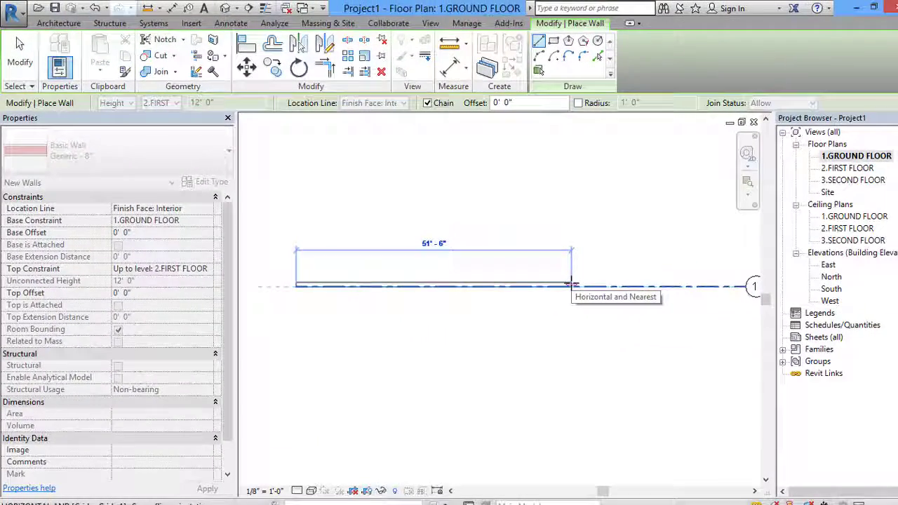
left_click(855, 311)
Stop drawing walls, open the East elevation and select the 51'-6" wall
right_click(537, 184)
left_click(547, 191)
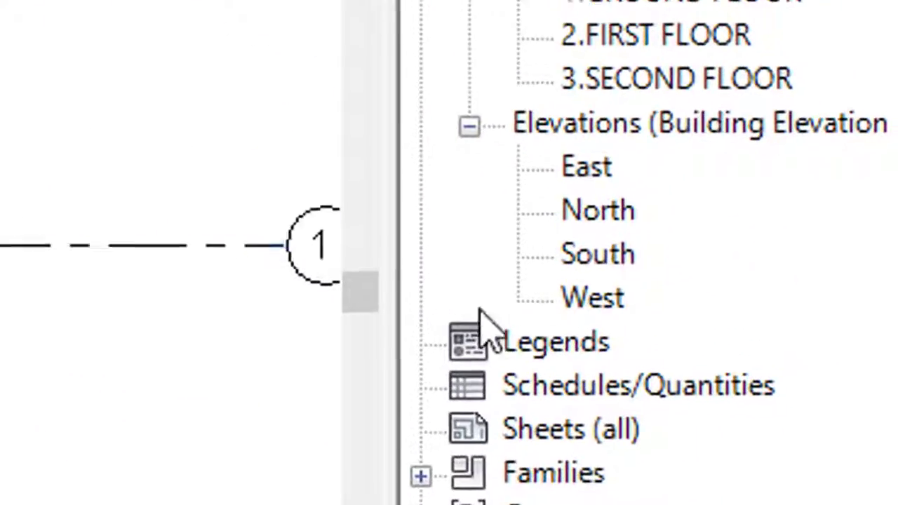
left_click(826, 265)
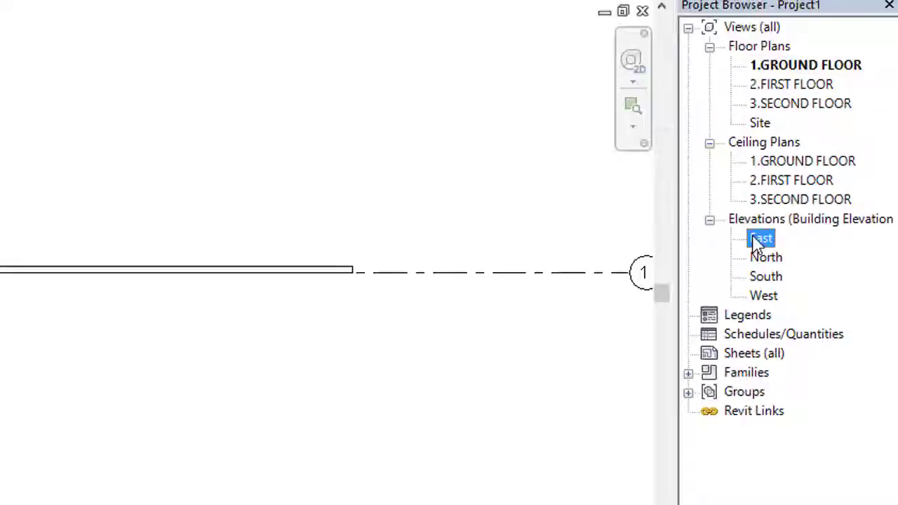
double_click(758, 239)
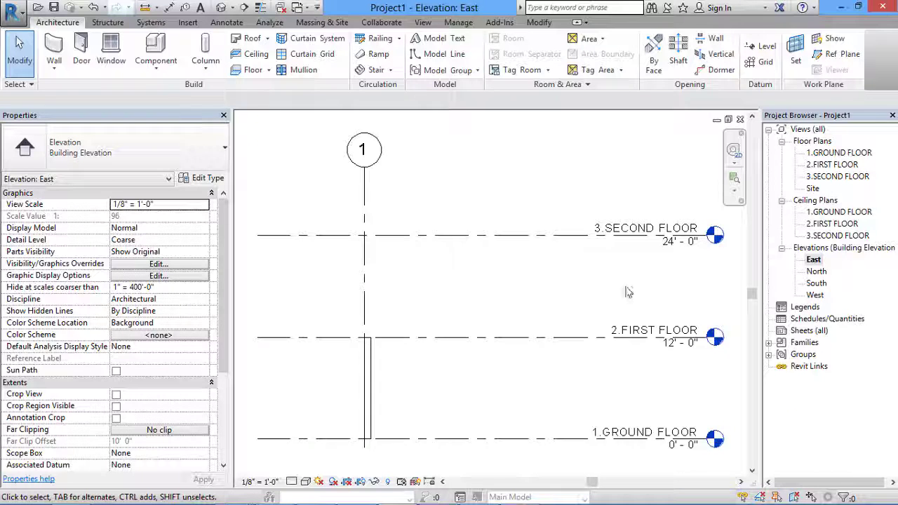
scroll(469, 390, "up", 2)
middle_click_drag(401, 400, 397, 344)
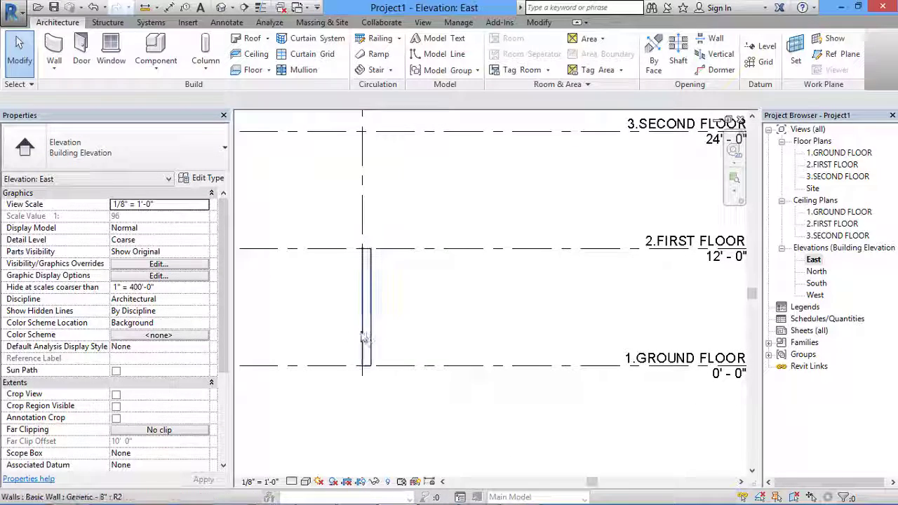
left_click(362, 338)
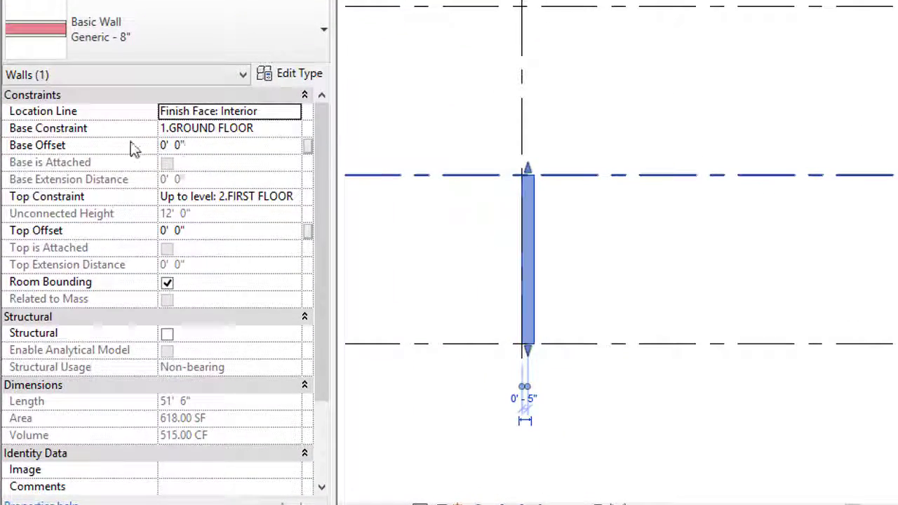
Set the wall's Base Offset to 6'
left_click(166, 147)
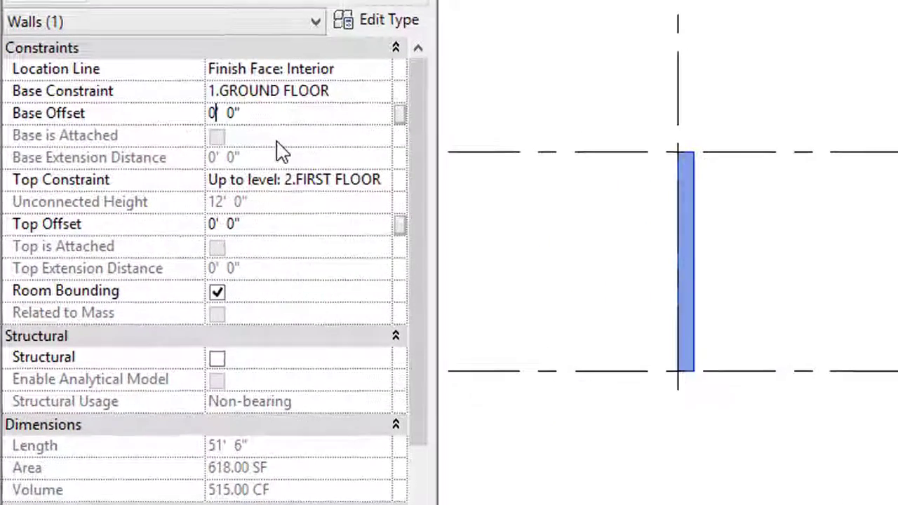
key("BackSpace")
key("BackSpace")
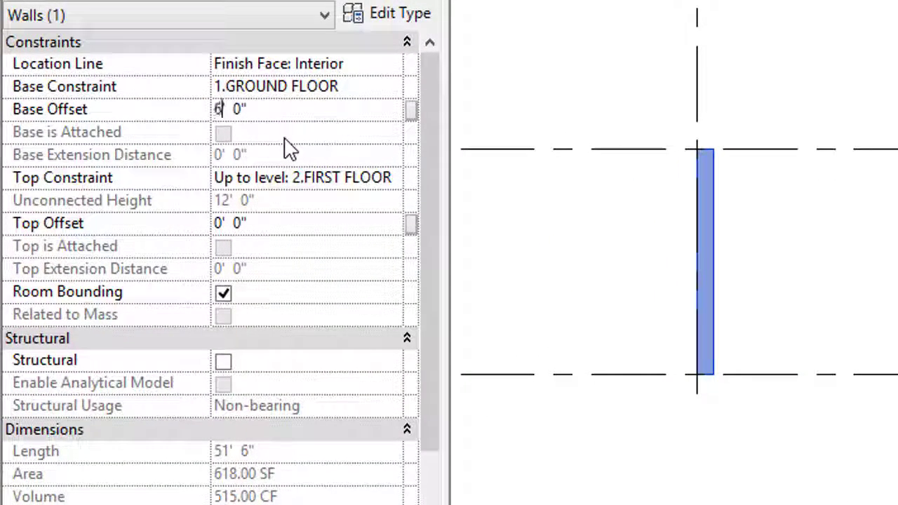
type("6'")
key("Return")
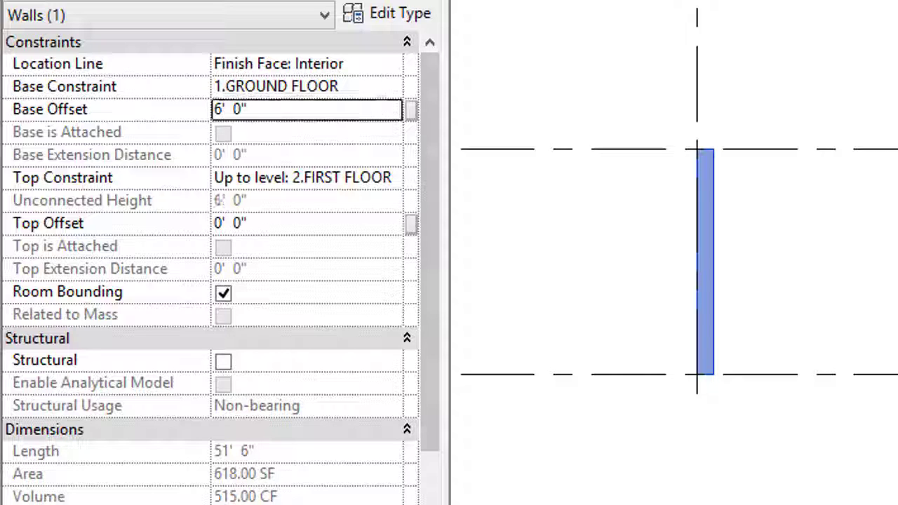
left_click(772, 317)
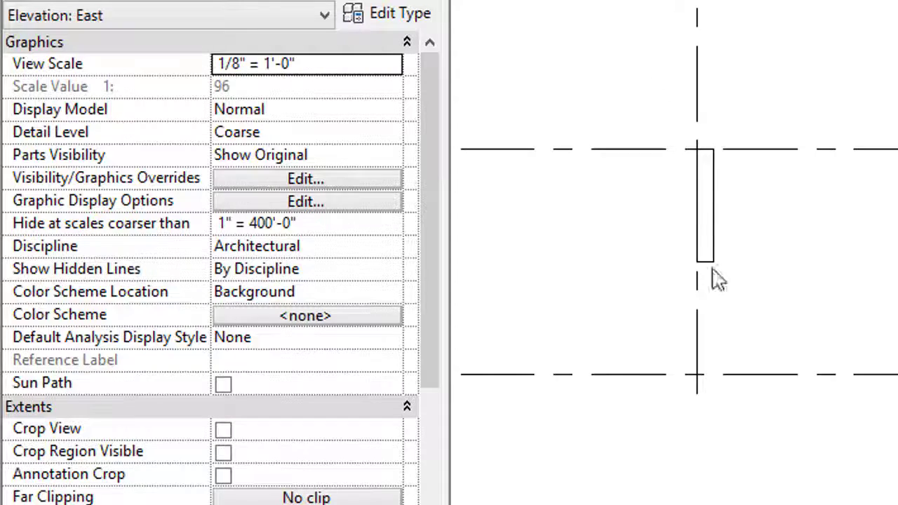
Add a 6'-0" aligned dimension from the ground floor level to the wall base
key("d")
key("i")
left_click(729, 374)
left_click(707, 268)
left_click(813, 291)
key("Escape")
key("Escape")
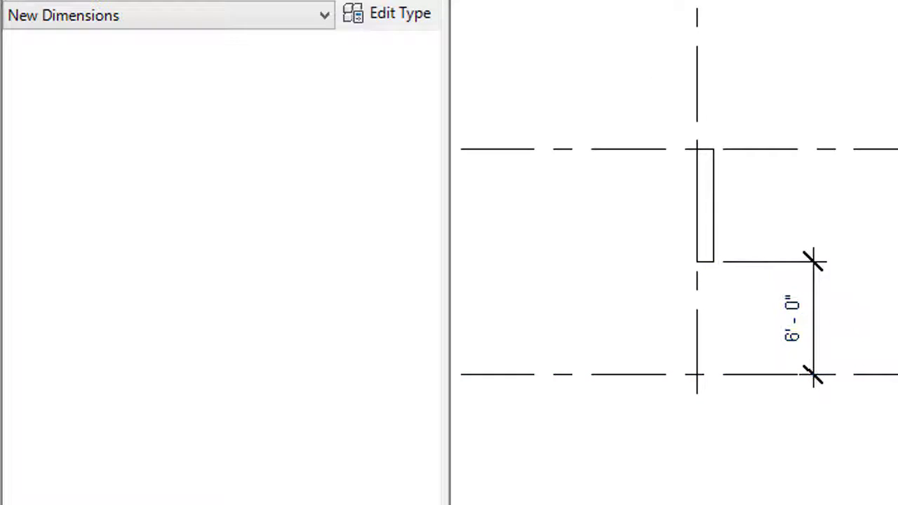
scroll(877, 281, "up", 3)
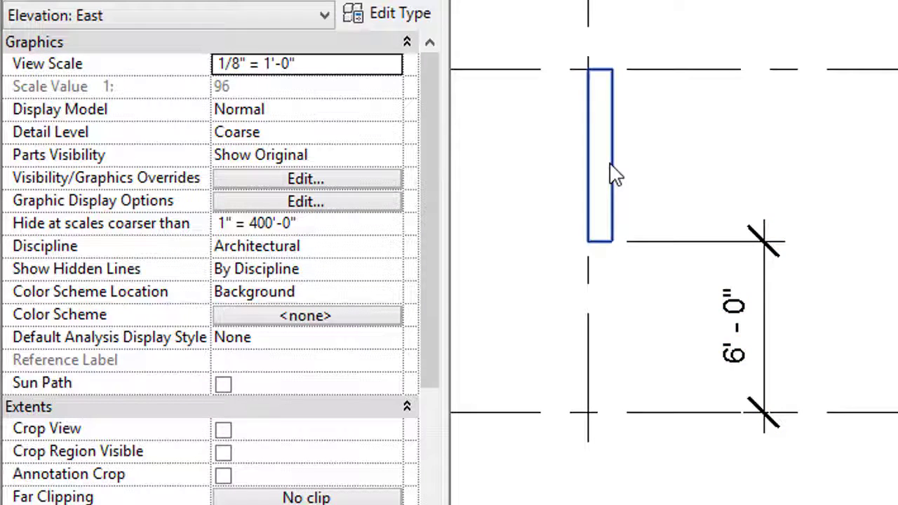
Set the wall's Top Offset to 6'
left_click(608, 171)
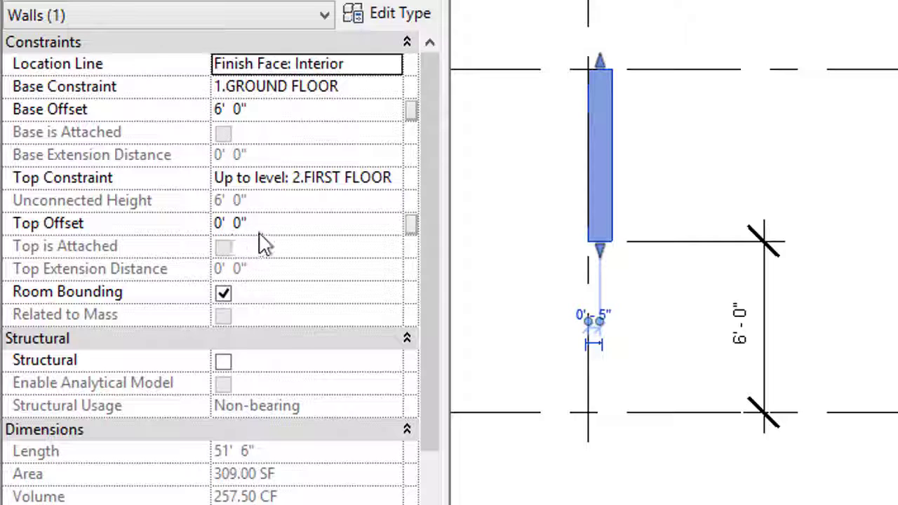
left_click(221, 224)
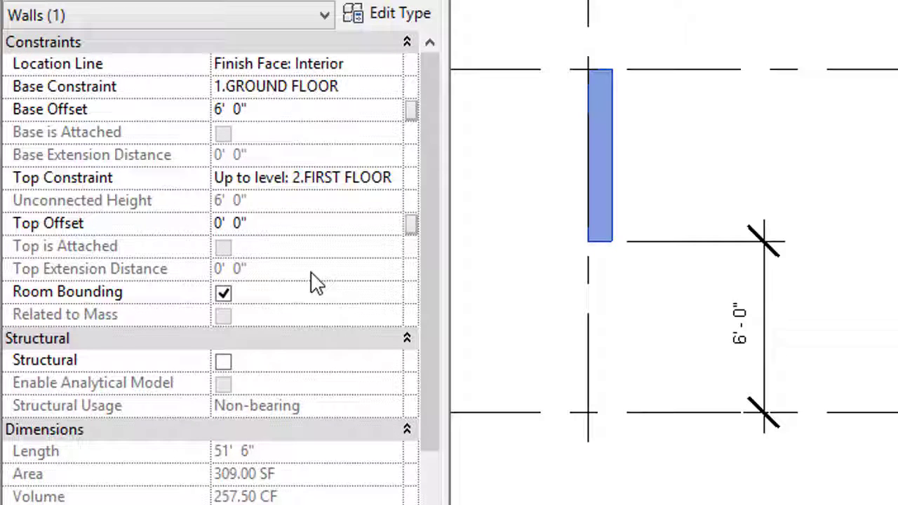
type("6")
key("Return")
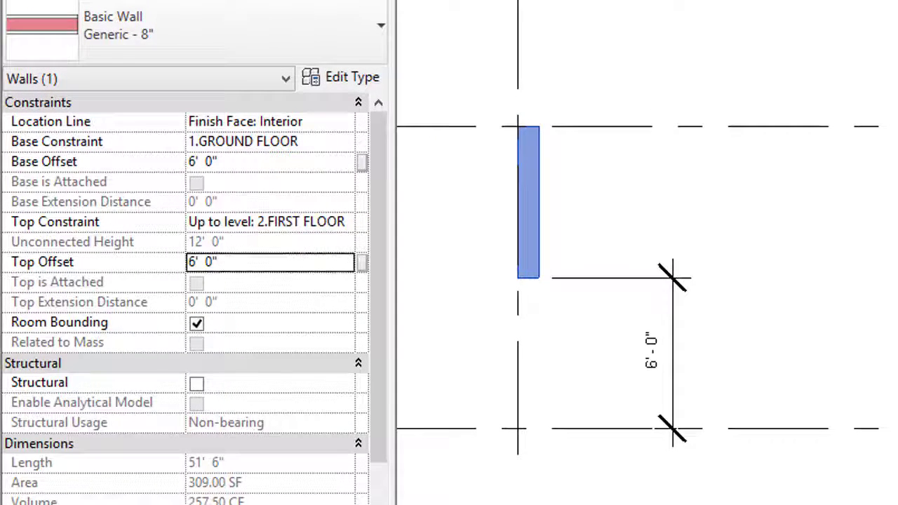
scroll(571, 437, "down", 3)
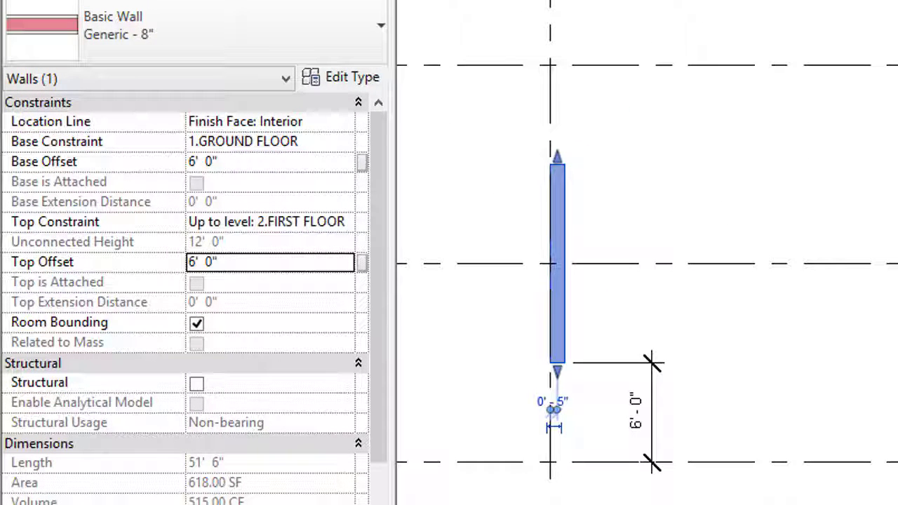
Dimension 6'-0" between the 2.FIRST FLOOR level and the raised wall top
key("d")
key("i")
left_click(611, 265)
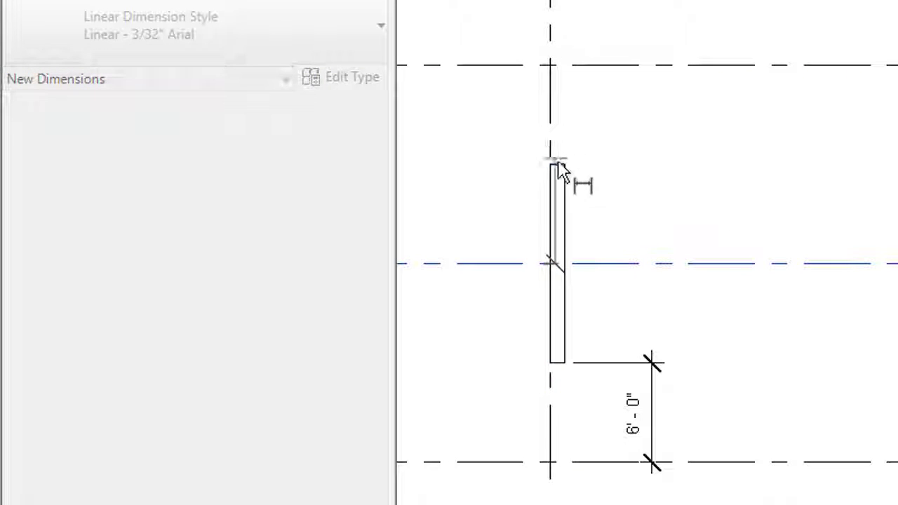
left_click(561, 167)
left_click(652, 176)
right_click(779, 140)
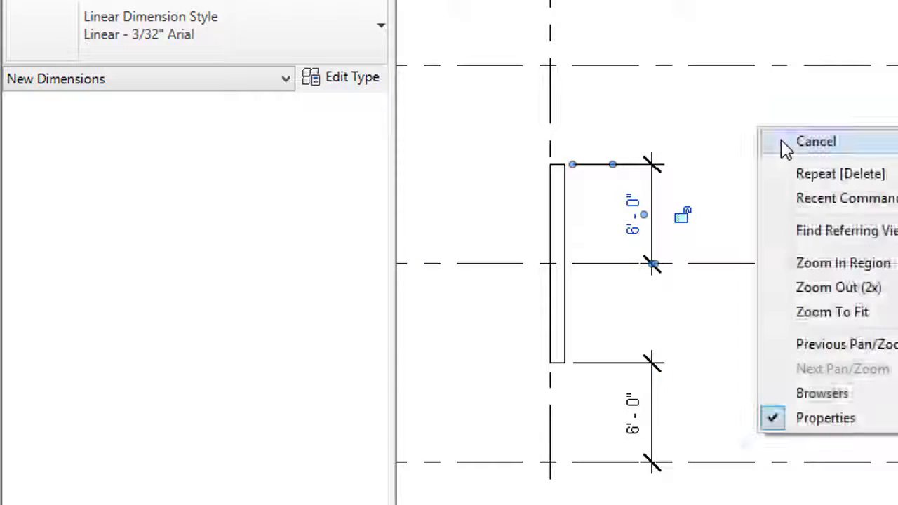
left_click(781, 142)
Exit dimensioning, reselect the wall and set its Base Offset back to 0' 0"
right_click(784, 151)
left_click(790, 155)
left_click(558, 231)
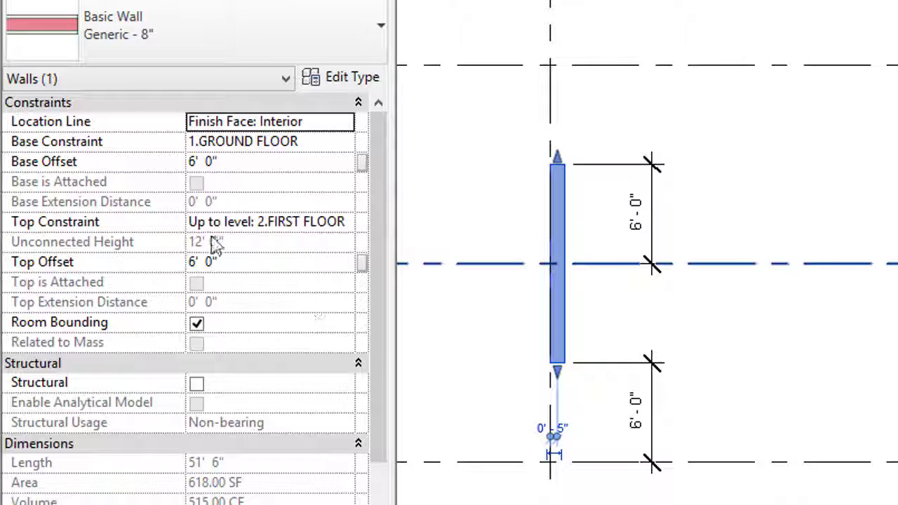
left_click(195, 162)
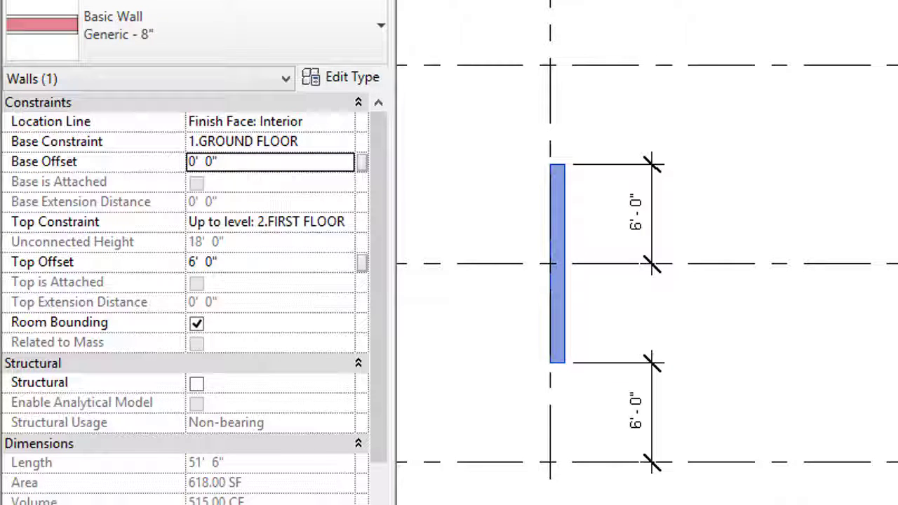
Reset the Top Offset to 0' and apply a -6' Base Offset
left_click(201, 267)
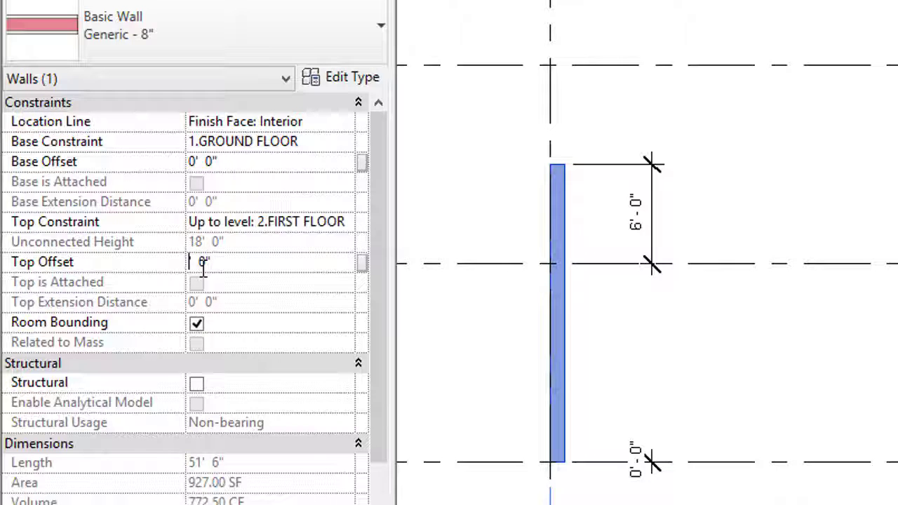
key("Return")
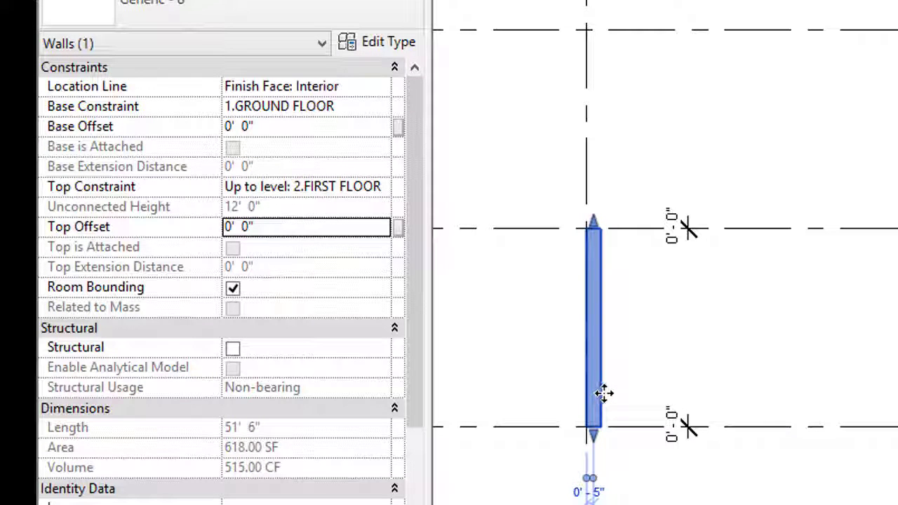
left_click(230, 126)
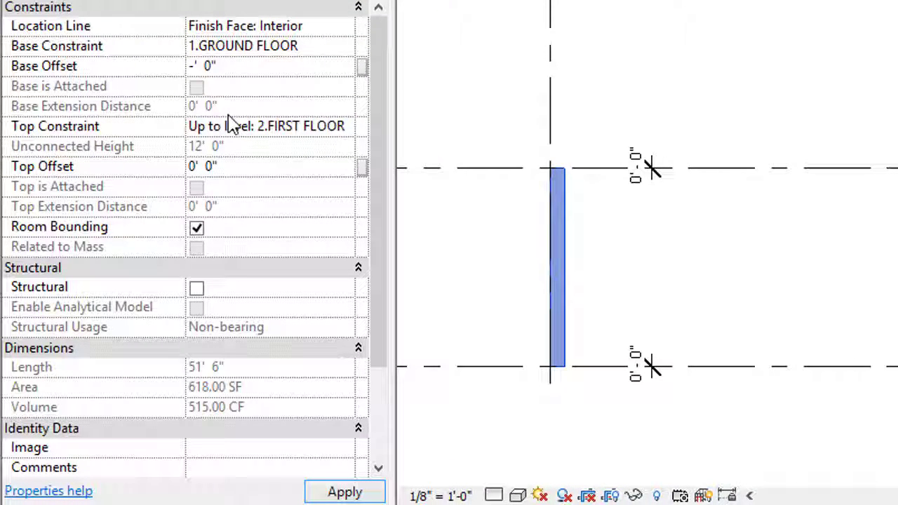
left_click(336, 494)
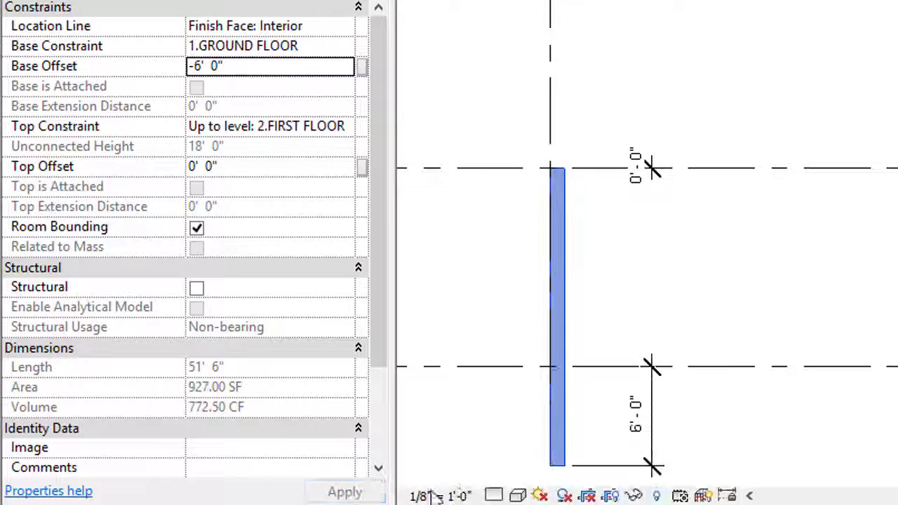
scroll(575, 400, "down", 2)
scroll(533, 355, "up", 1)
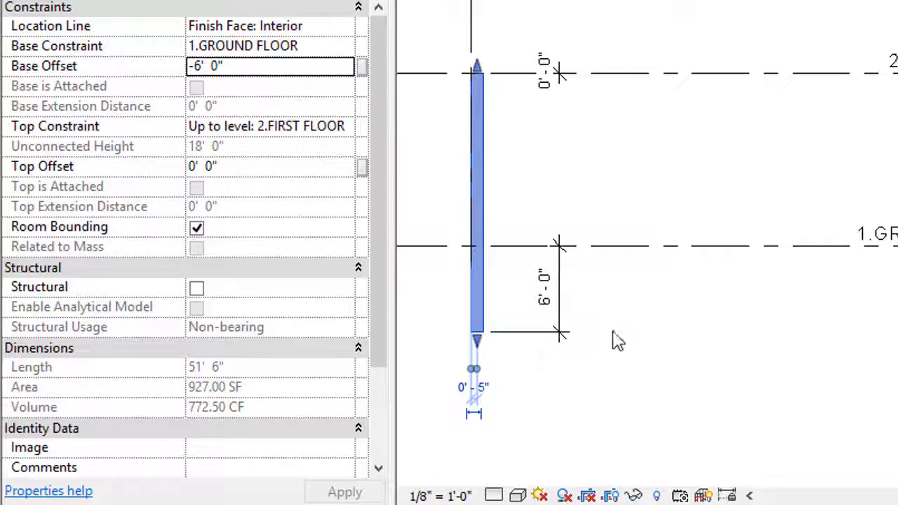
middle_click_drag(624, 348, 722, 334)
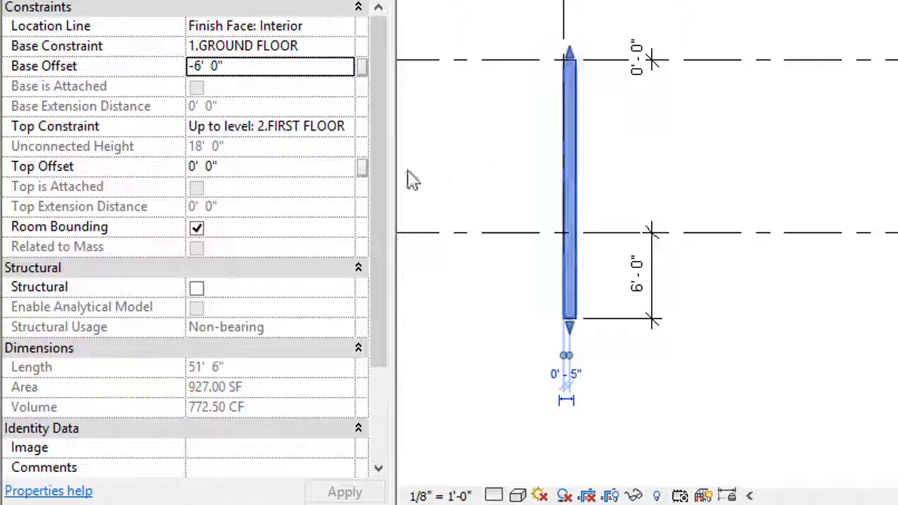
Apply a -5' Top Offset, giving 13' 0" unconnected height
left_click(198, 169)
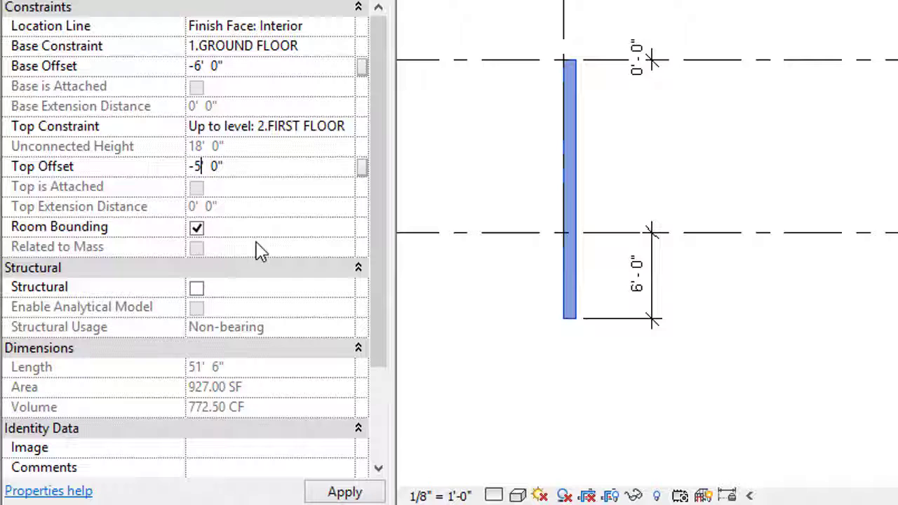
left_click(340, 492)
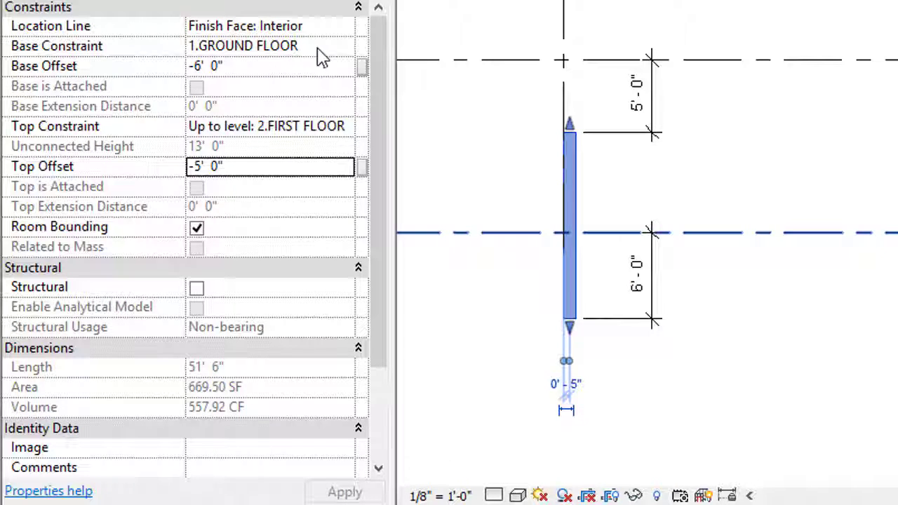
left_click(350, 130)
left_click(346, 128)
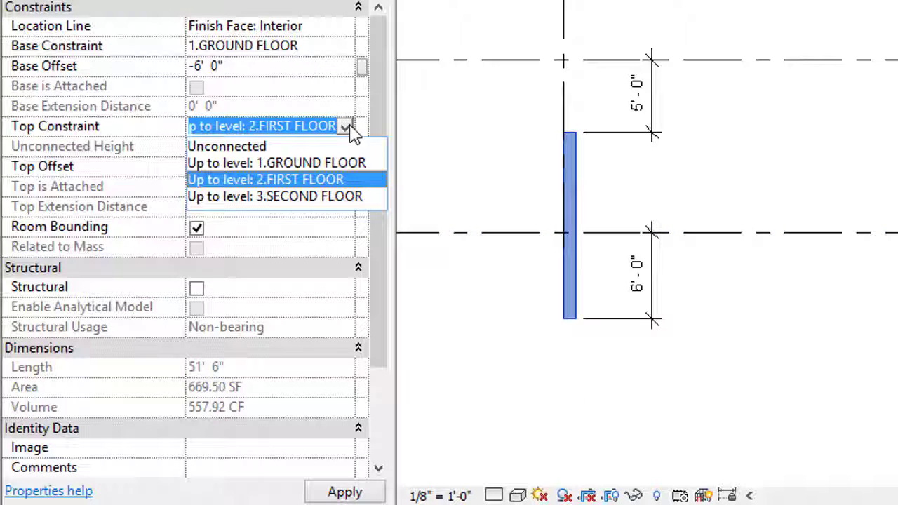
Set the wall's Top Constraint to Unconnected
left_click(266, 147)
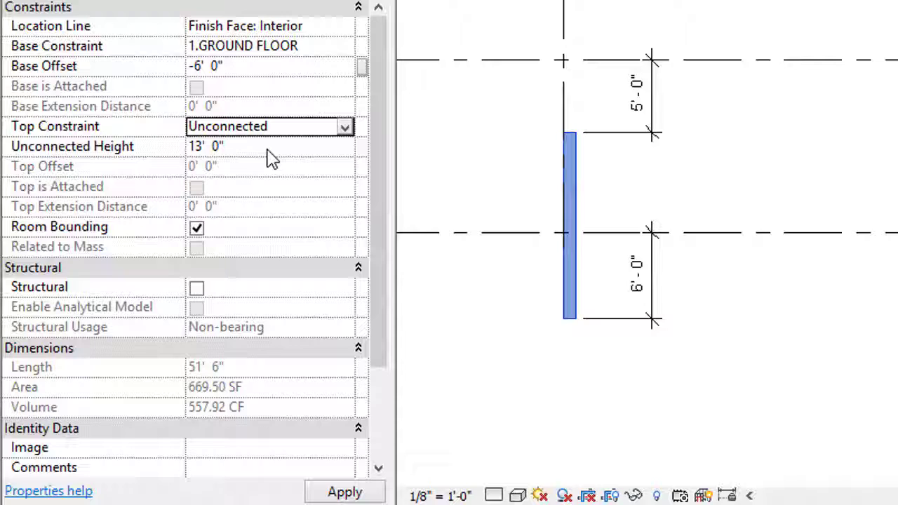
left_click(344, 129)
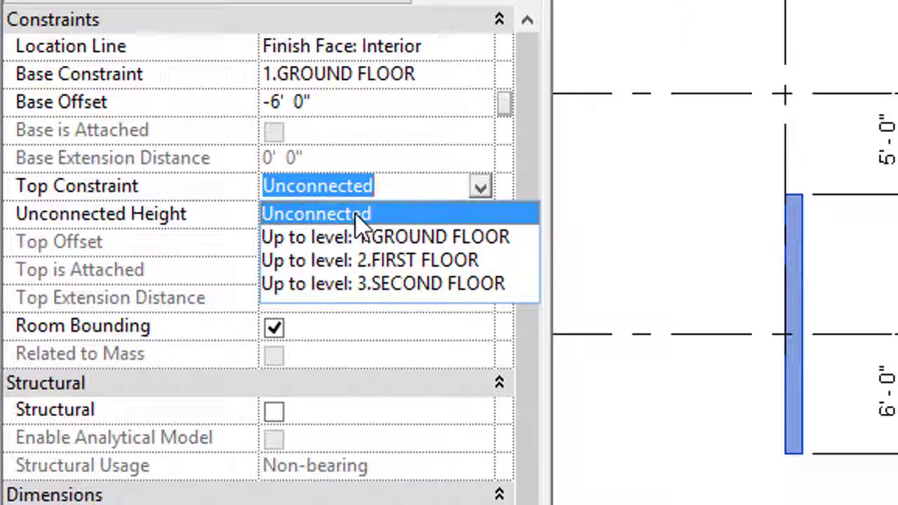
left_click(361, 214)
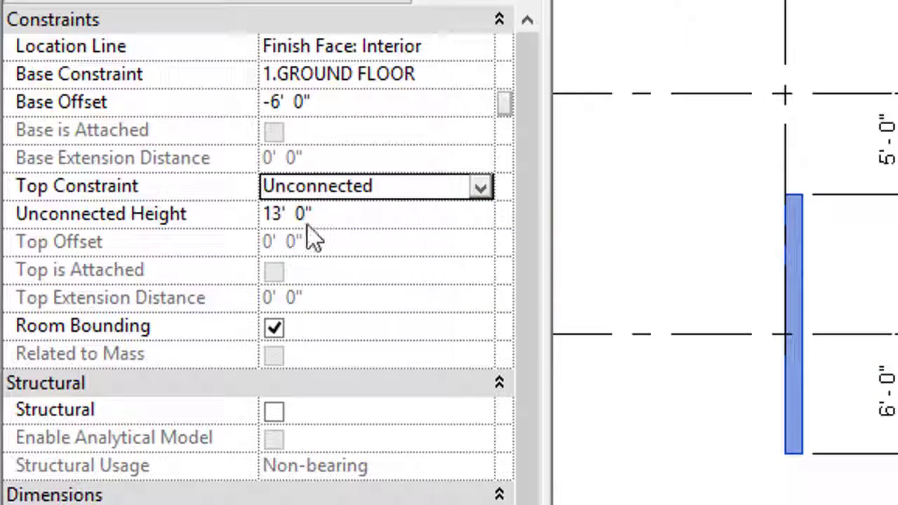
left_click(283, 216)
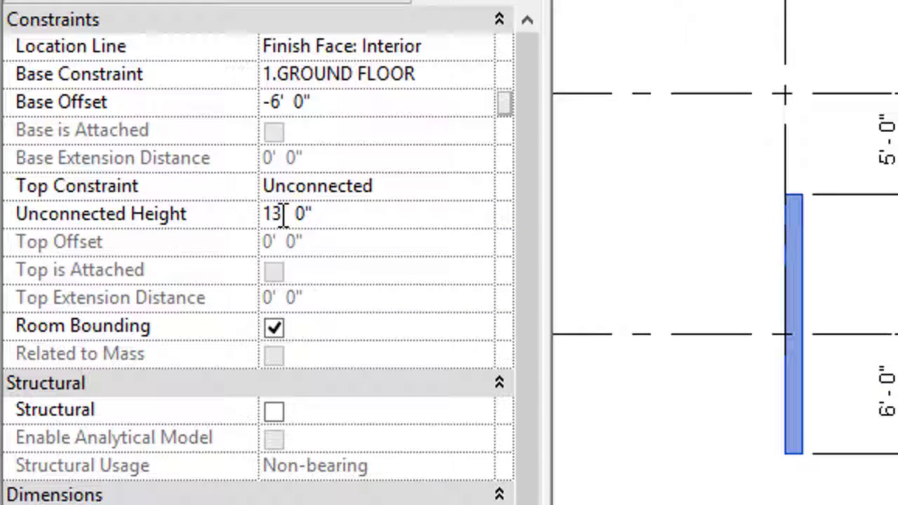
Reset the Base Offset to 0' 0" and enter a 23' Unconnected Height
left_click(283, 102)
key("BackSpace")
key("BackSpace")
type("0")
key("Return")
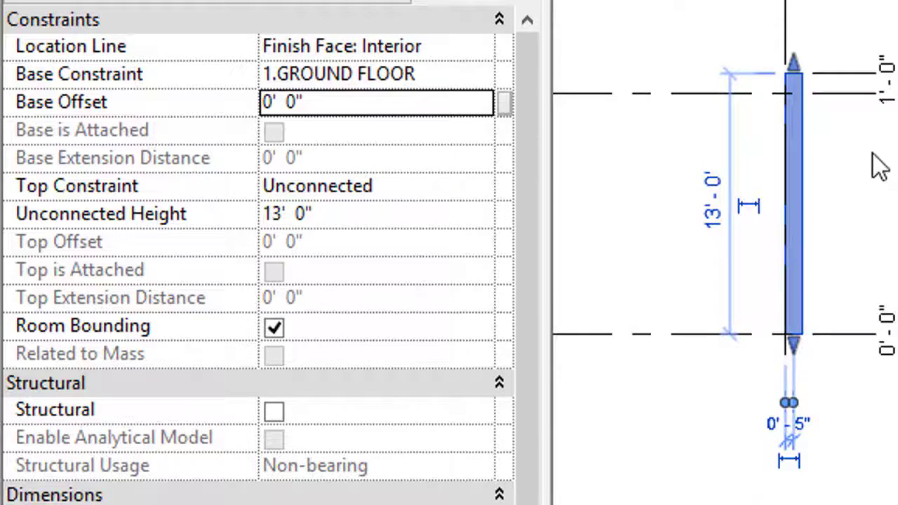
scroll(877, 164, "up", 1)
key("Escape")
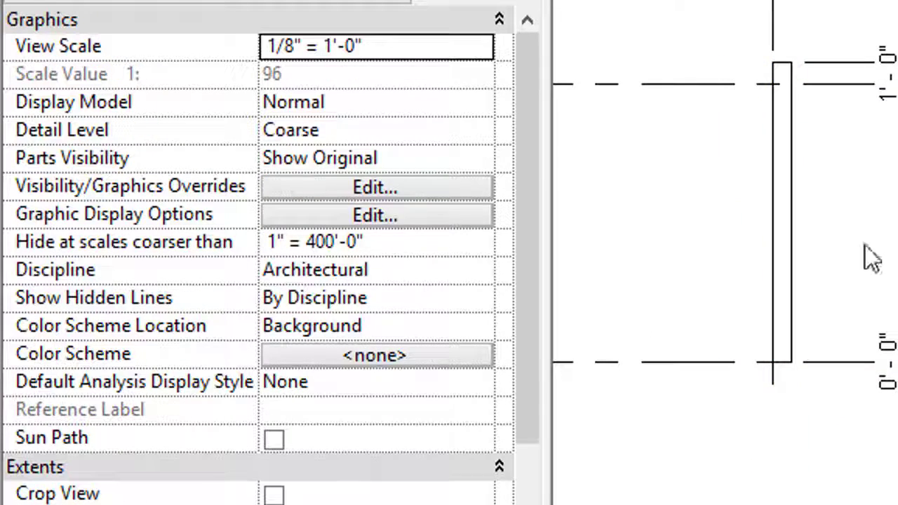
left_click(791, 184)
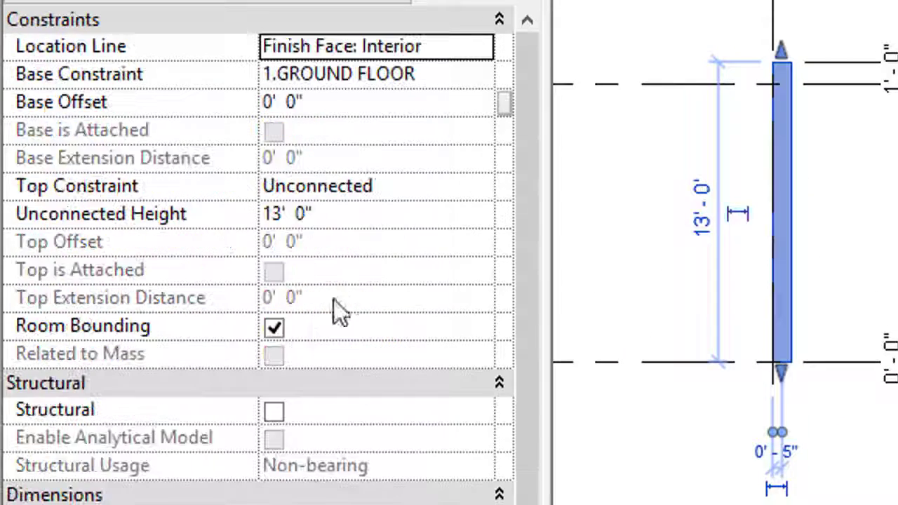
left_click(273, 214)
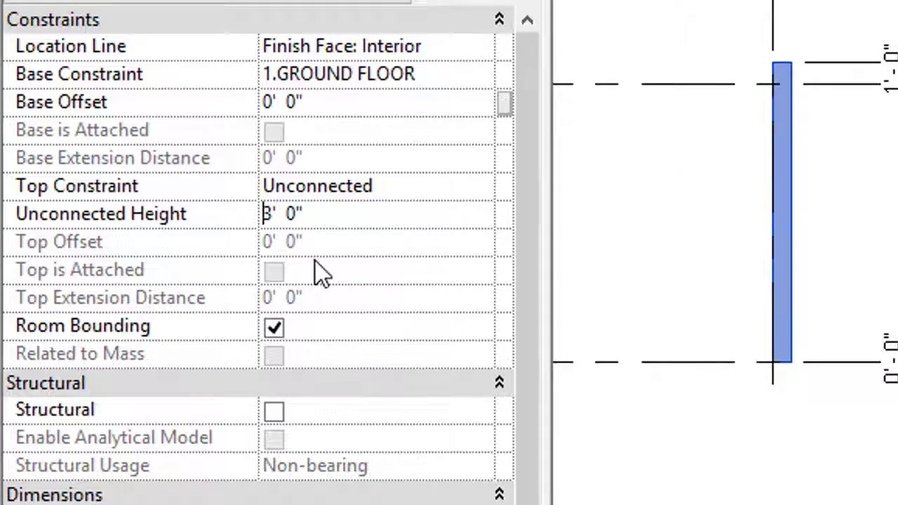
type("2")
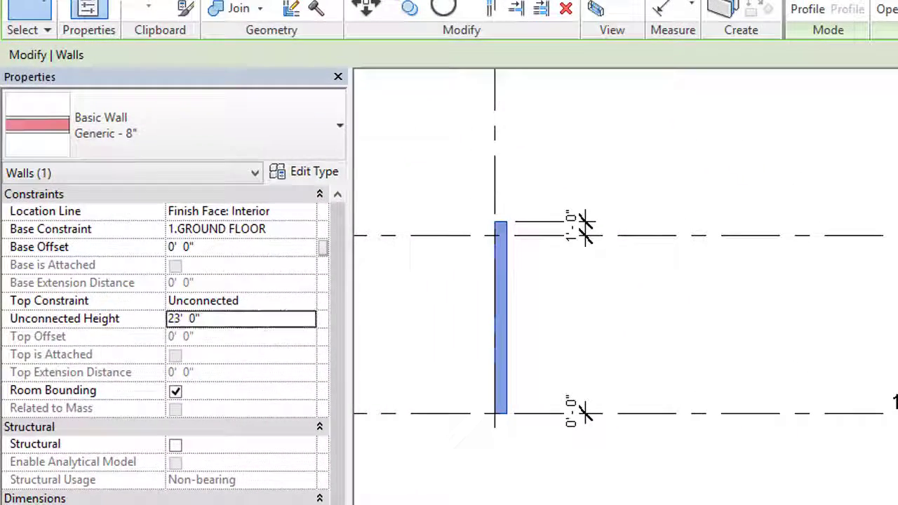
Check the 23' 0" unconnected wall against the levels in the East elevation
scroll(691, 416, "down", 2)
middle_click_drag(647, 288, 646, 385)
left_click(647, 389)
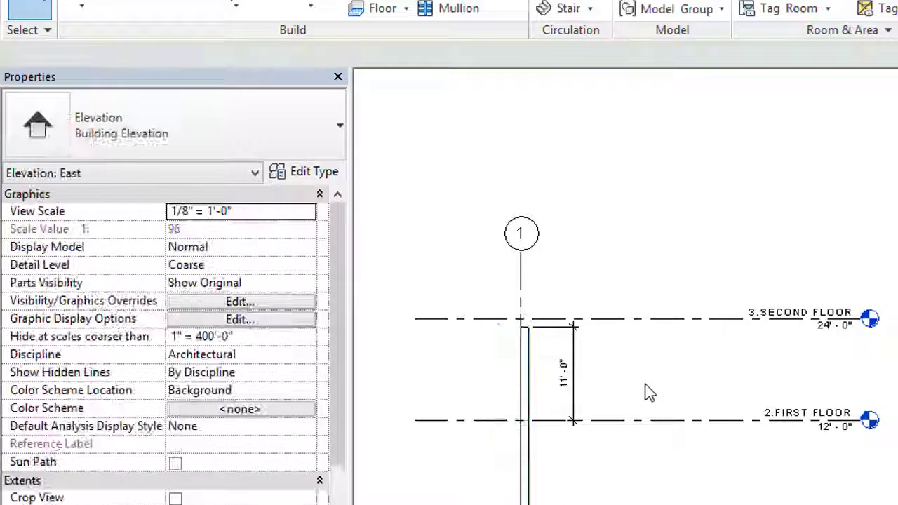
middle_click_drag(594, 450, 629, 416)
left_click(563, 473)
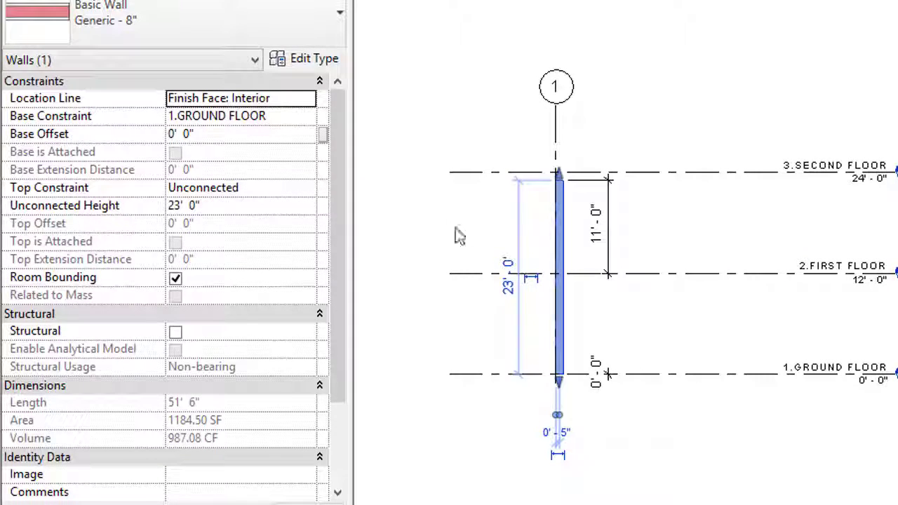
left_click(480, 92)
Open the 1.GROUND FLOOR floor plan
scroll(628, 124, "down", 2)
middle_click_drag(632, 126, 611, 164)
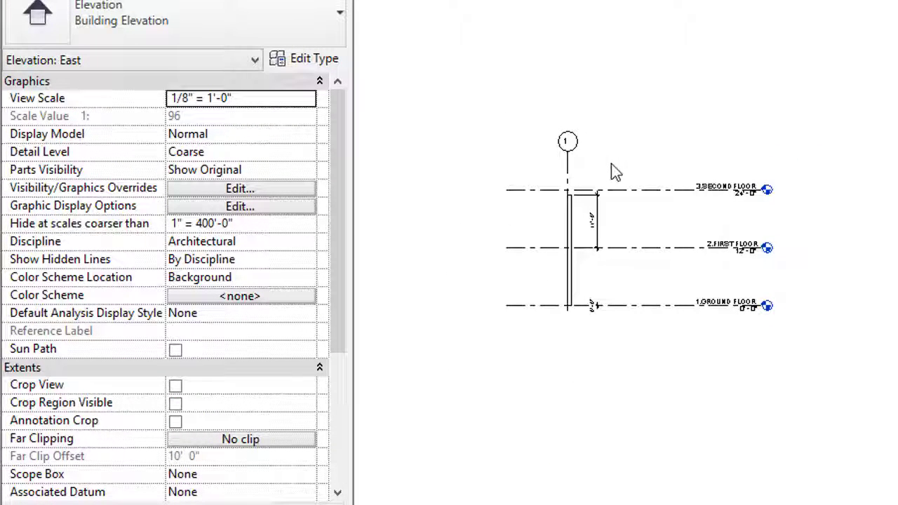
double_click(768, 307)
middle_click_drag(732, 257, 762, 310)
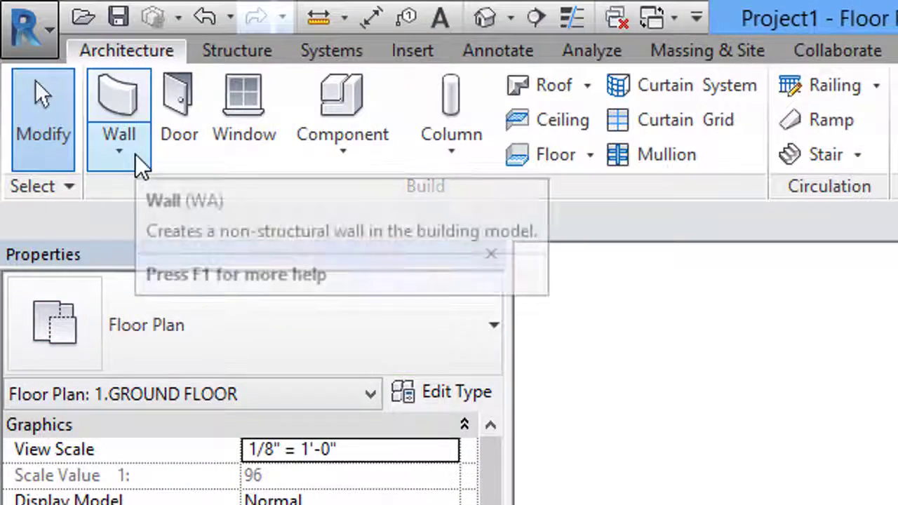
Draw a chain of architectural walls closing a rectangle with the existing wall
left_click(138, 165)
left_click(171, 206)
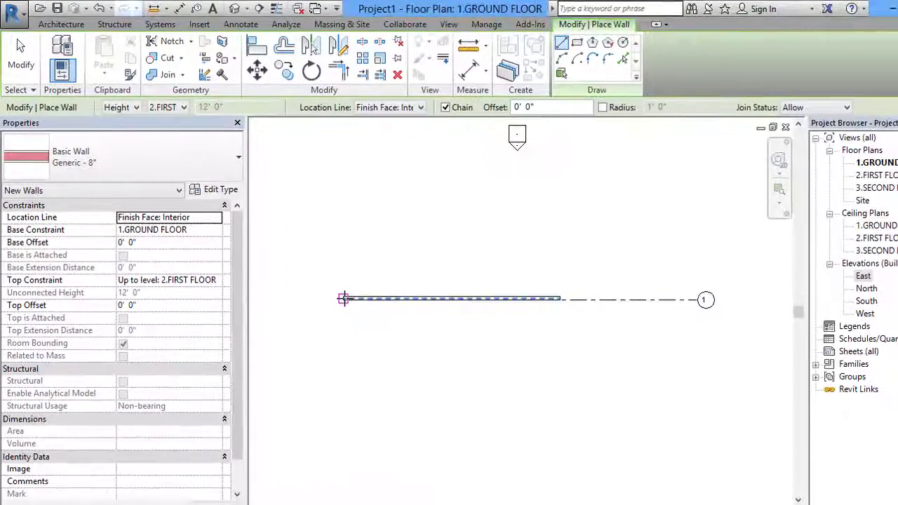
left_click(343, 298)
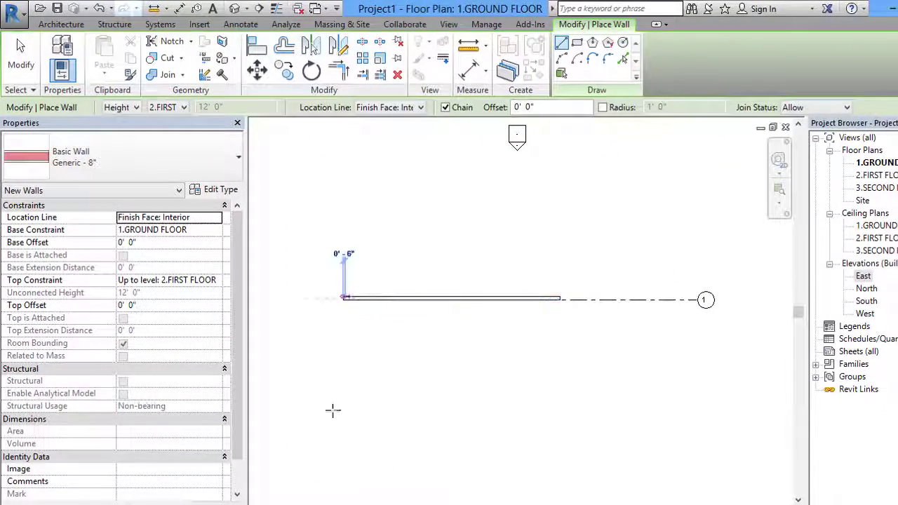
left_click(342, 451)
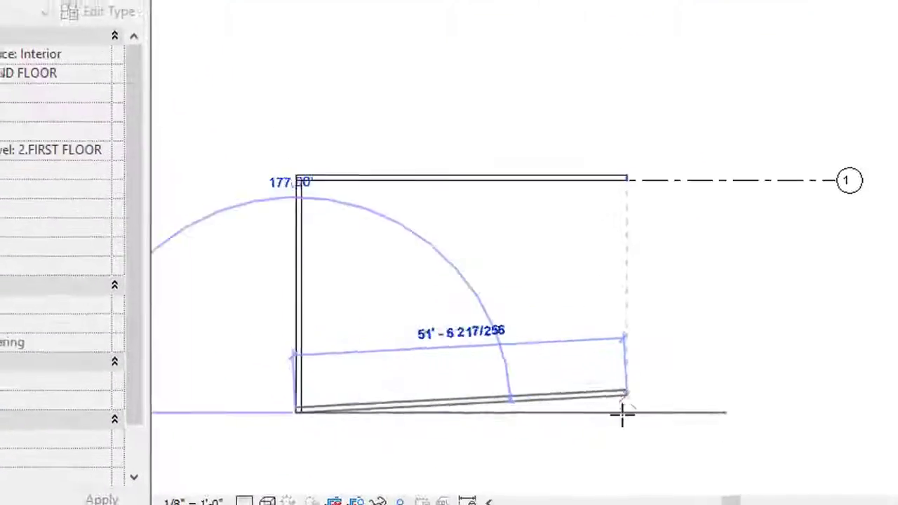
left_click(631, 174)
right_click(665, 47)
left_click(693, 70)
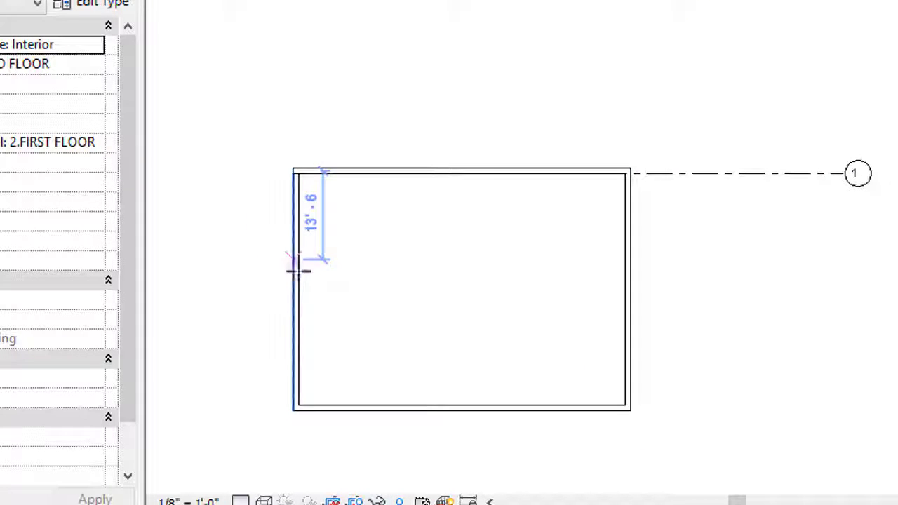
Add a horizontal and a vertical interior wall to split it into three rooms
left_click(301, 307)
left_click(624, 306)
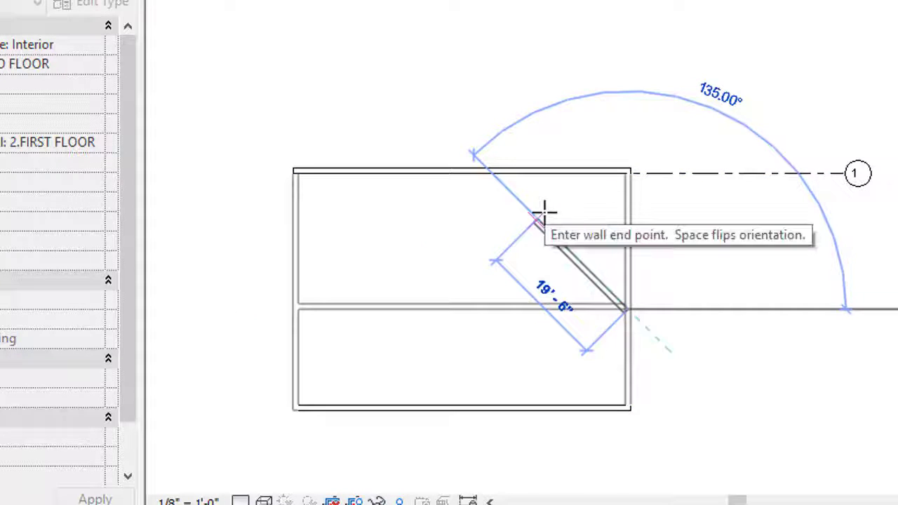
key("Escape")
left_click(462, 174)
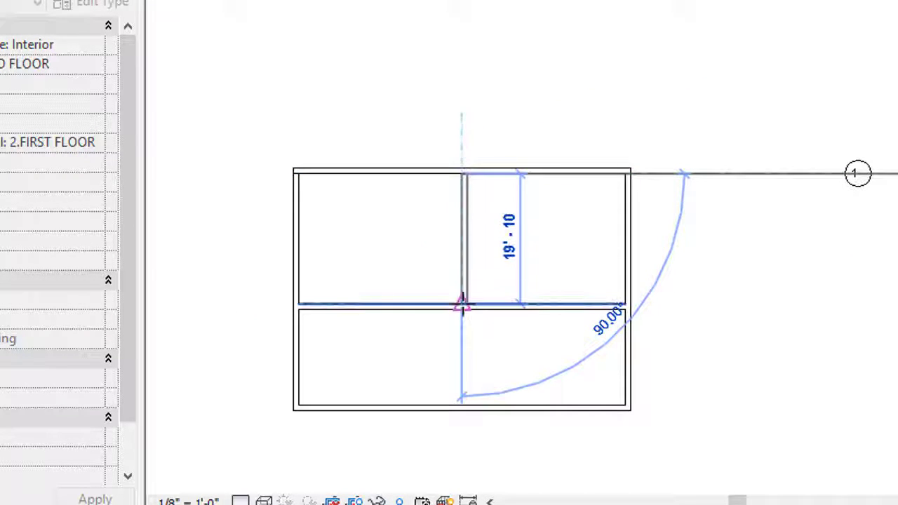
right_click(502, 94)
left_click(541, 112)
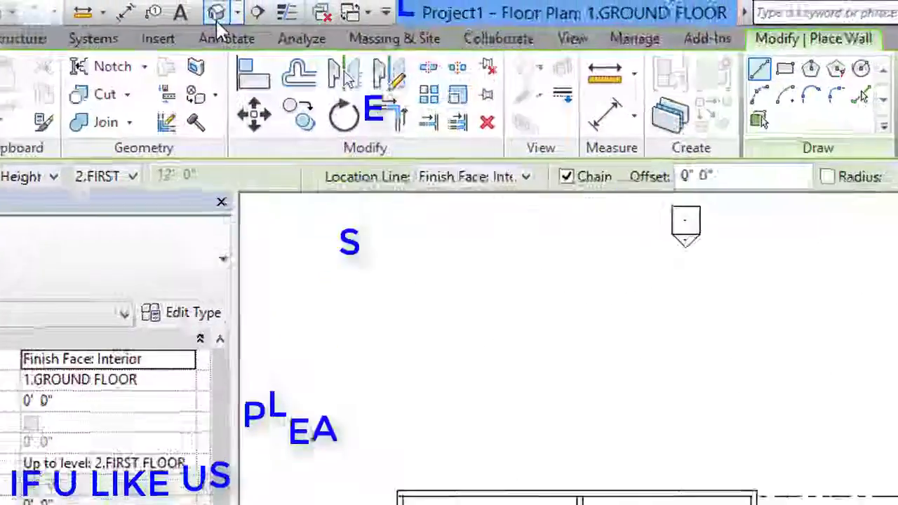
In the {3D} view, lower the tall back wall to Up to level: 2.FIRST FLOOR
left_click(216, 14)
middle_click_drag(596, 216, 571, 251, "shift")
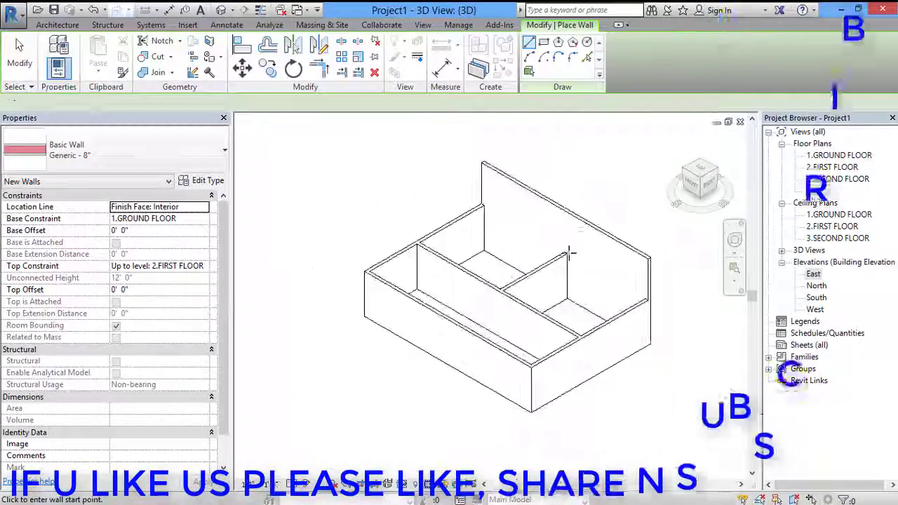
right_click(599, 167)
left_click(621, 176)
left_click(499, 238)
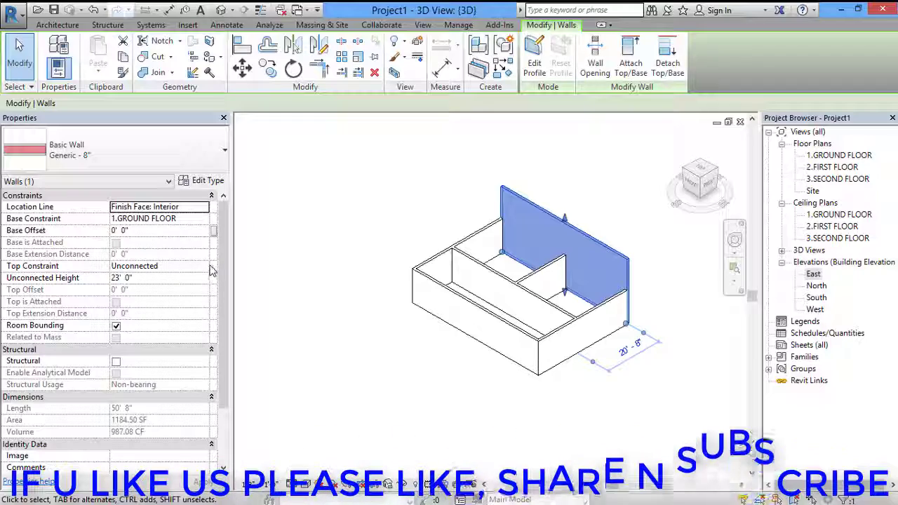
left_click(209, 271)
left_click(154, 297)
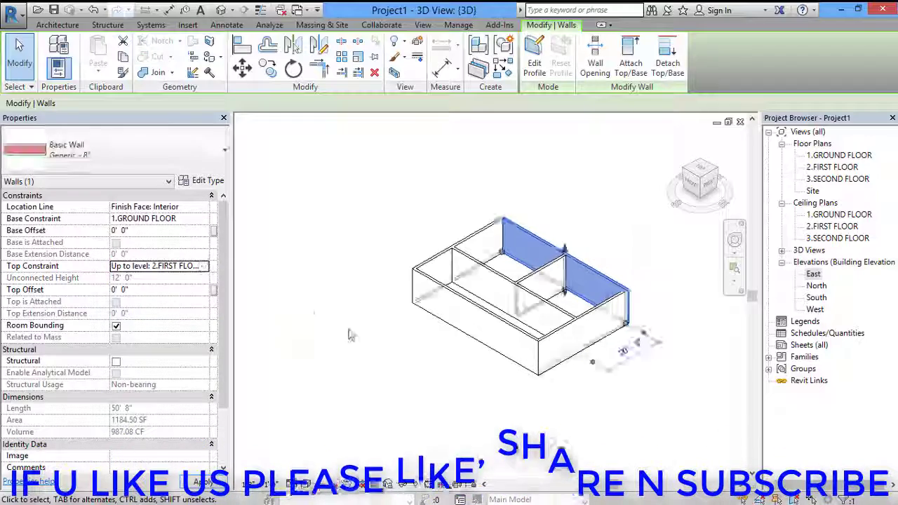
left_click(555, 300)
Set the 3D view's Visual Style to Shaded
middle_click_drag(625, 236, 562, 254)
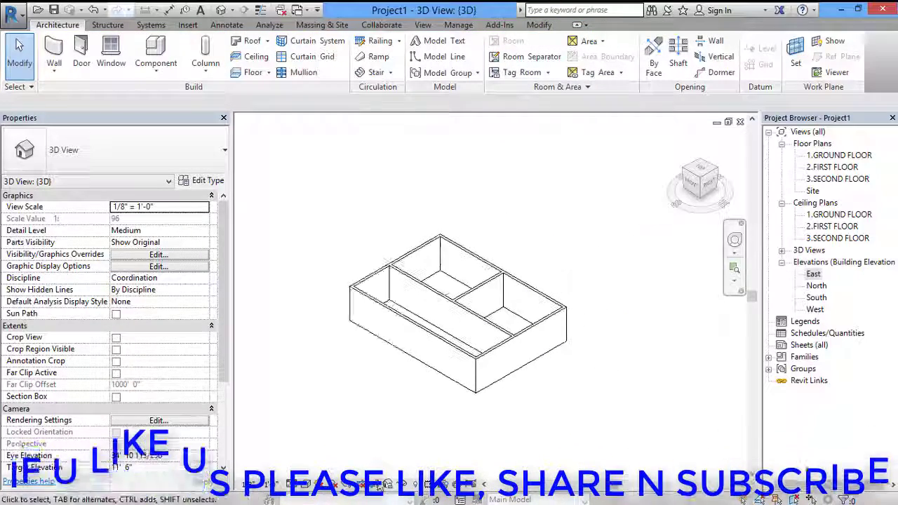
left_click(306, 484)
left_click(351, 439)
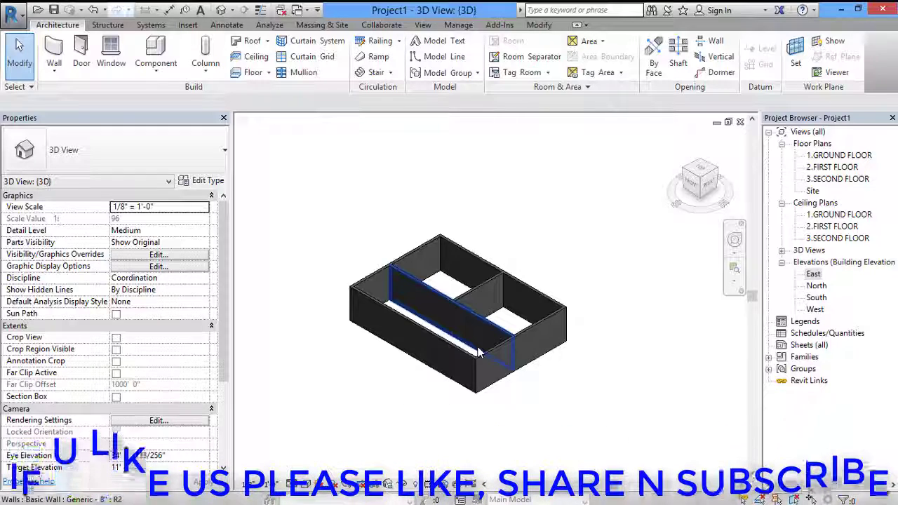